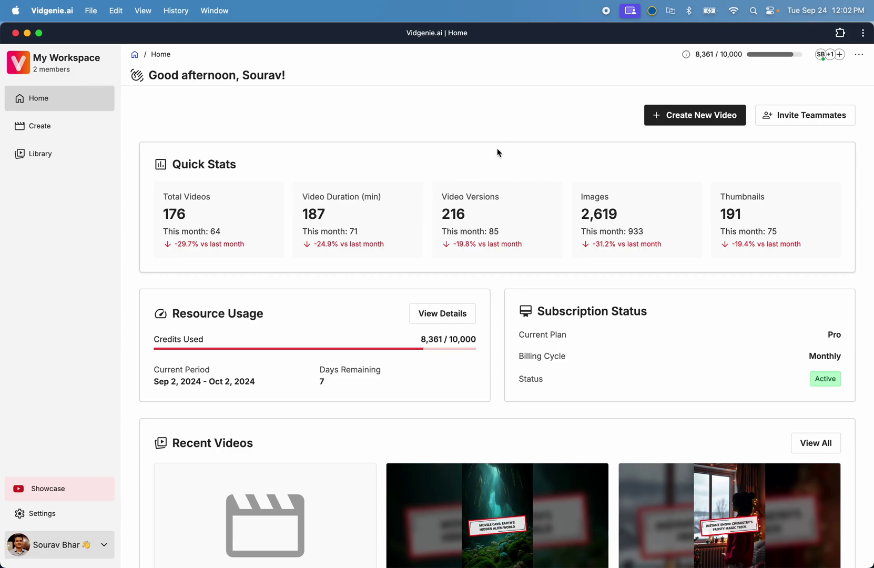
Start a new video and browse the topic cards to the Earth's Epic Journey card
left_click(681, 121)
scroll(341, 303, "down", 3)
scroll(342, 305, "down", 5)
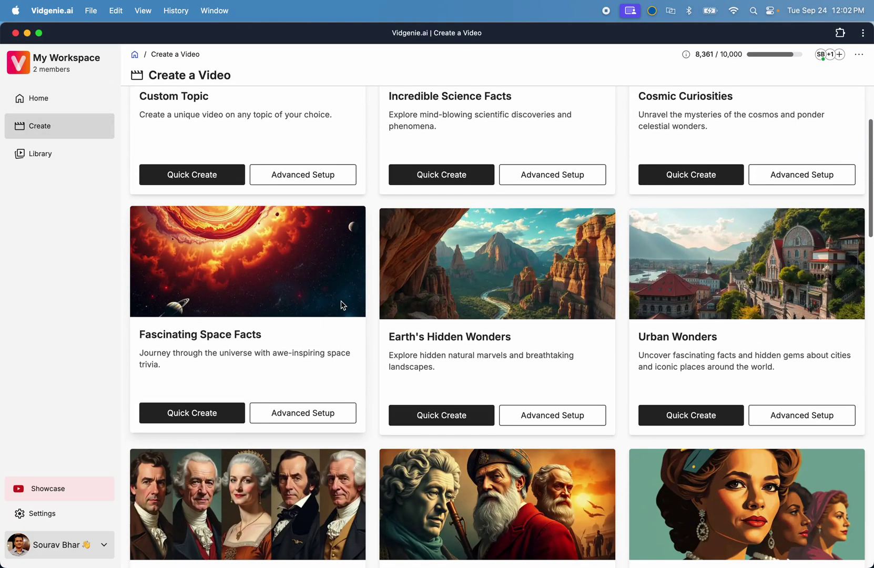
scroll(342, 305, "up", 6)
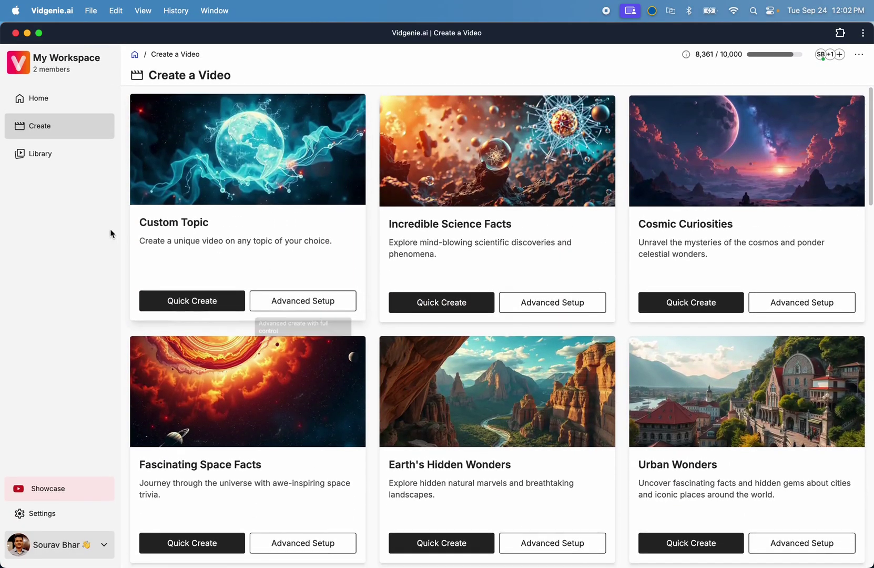
scroll(232, 247, "down", 10)
scroll(263, 260, "down", 2)
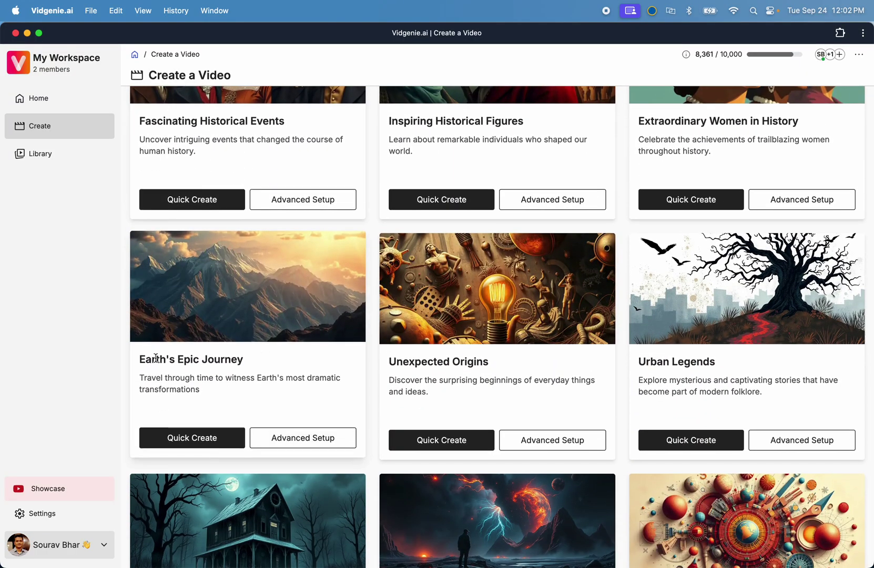
left_click_drag(157, 358, 279, 371)
left_click(279, 370)
In Advanced Setup, replace the generated topic with the Jurassic Period dinosaur brief
left_click(279, 440)
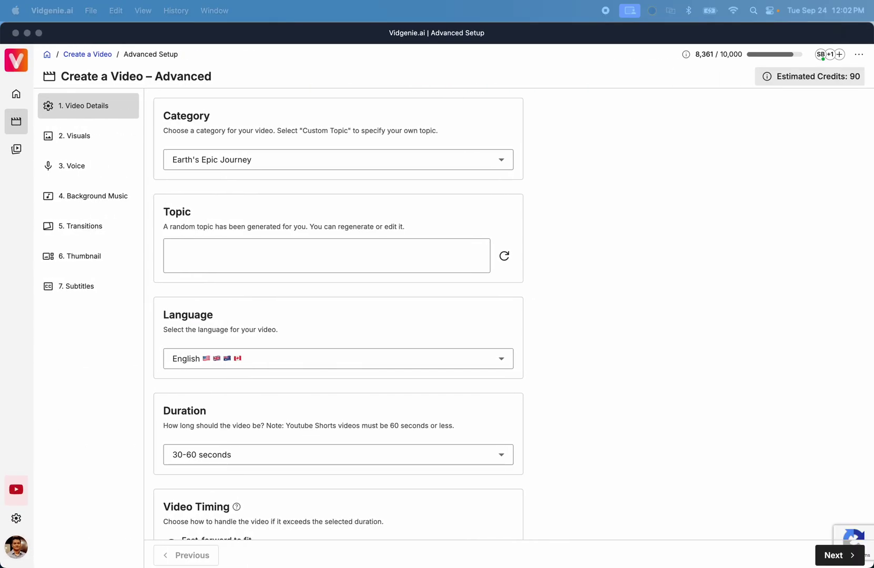
left_click(503, 256)
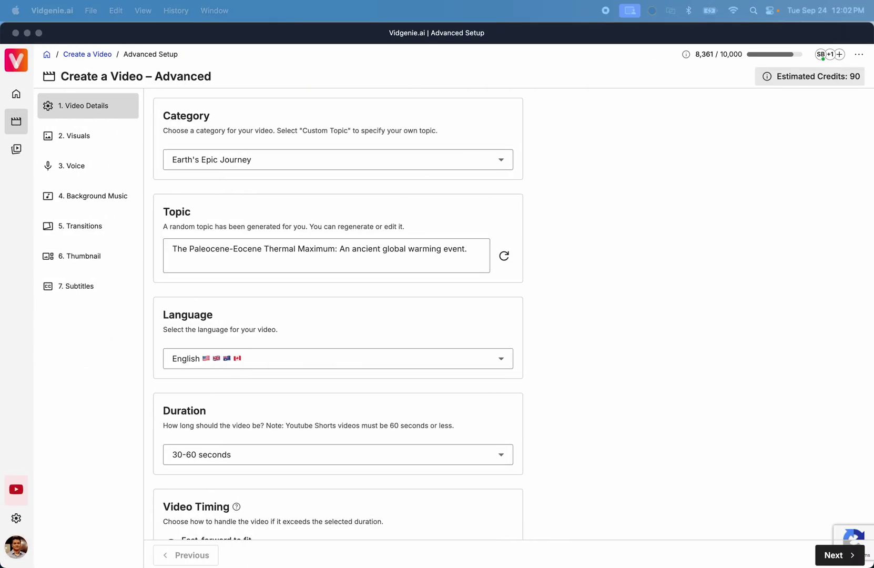
left_click(371, 241)
key("super+a")
key("BackSpace")
type("Instructions – Focus on the many different kinds of dinosaurs that populated Earth during this period.")
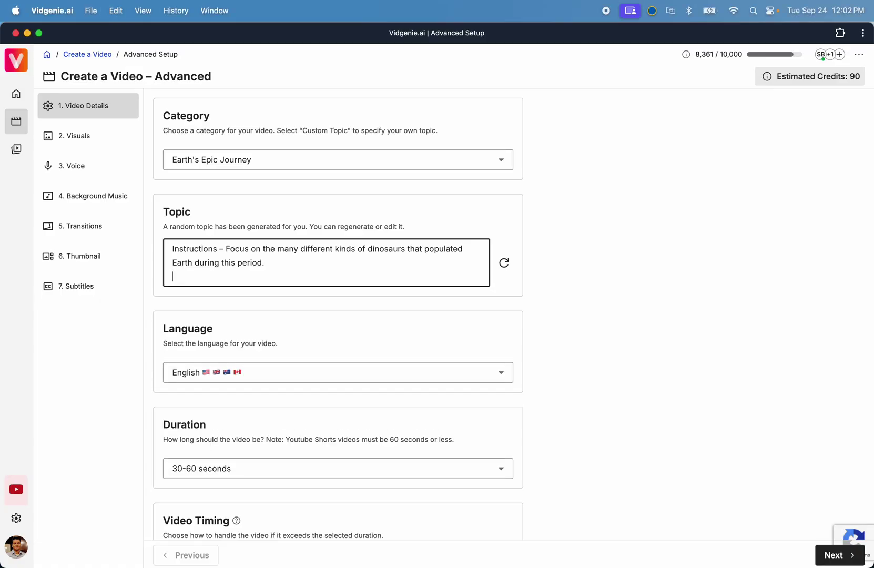
type("The Jurassic Period: The golden age of dinosaurs and the rise of birds.")
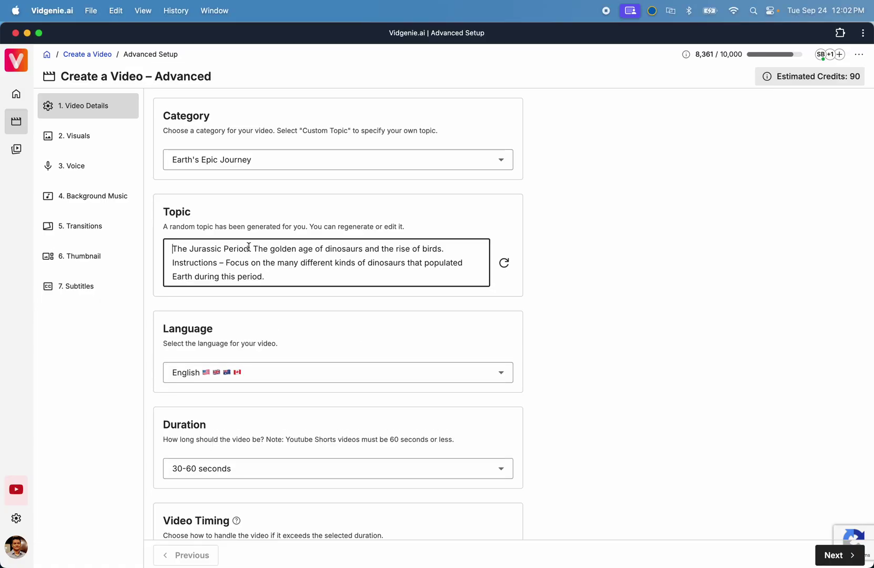
left_click_drag(254, 249, 336, 274)
left_click(342, 278)
Keep English, set duration to 60-90 seconds, and keep the original pace
scroll(387, 351, "down", 3)
left_click(336, 285)
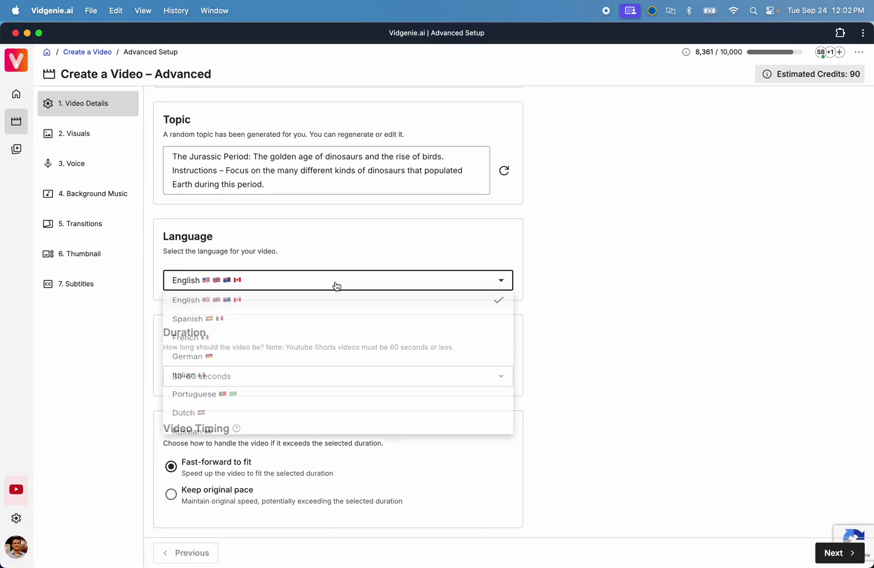
left_click(635, 326)
left_click(342, 378)
left_click(306, 415)
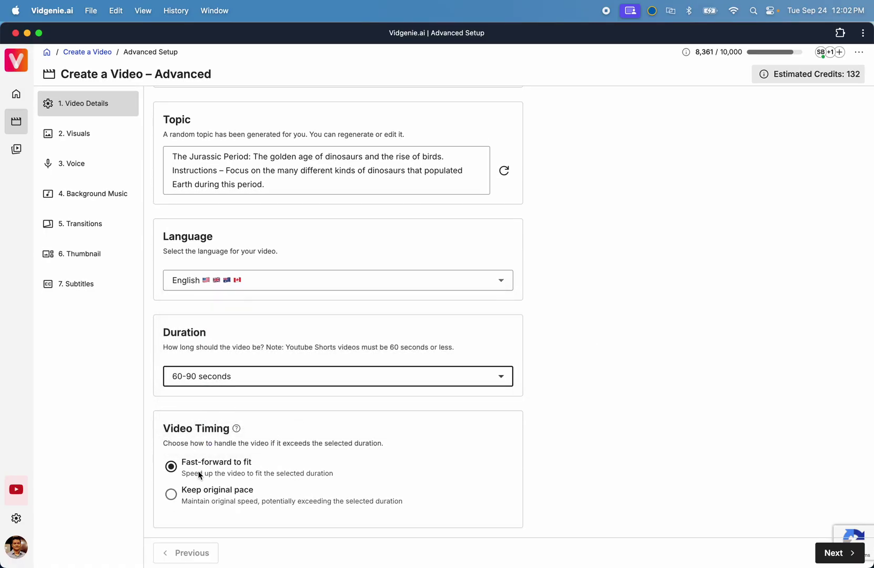
left_click(171, 494)
Make the video widescreen Desktop (16:9) in the Visuals settings
left_click(110, 138)
scroll(186, 284, "up", 3)
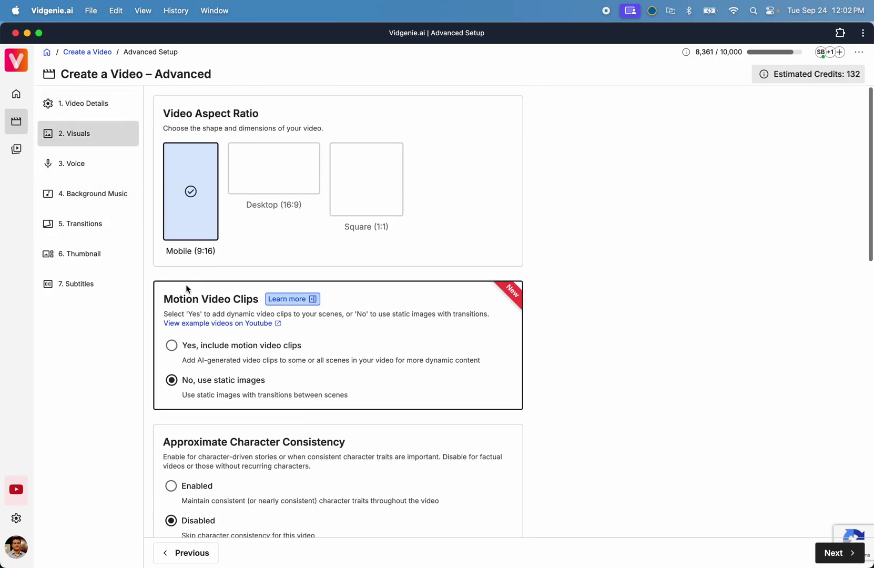
left_click(310, 189)
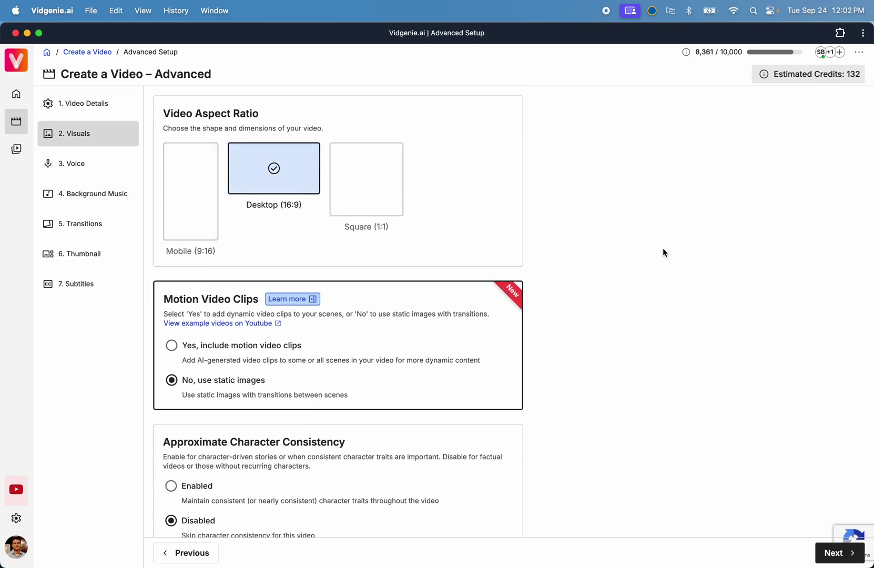
Include AI motion video clips and bring up the Learn more explainer on them
left_click_drag(164, 302, 342, 328)
left_click(343, 327)
left_click(170, 346)
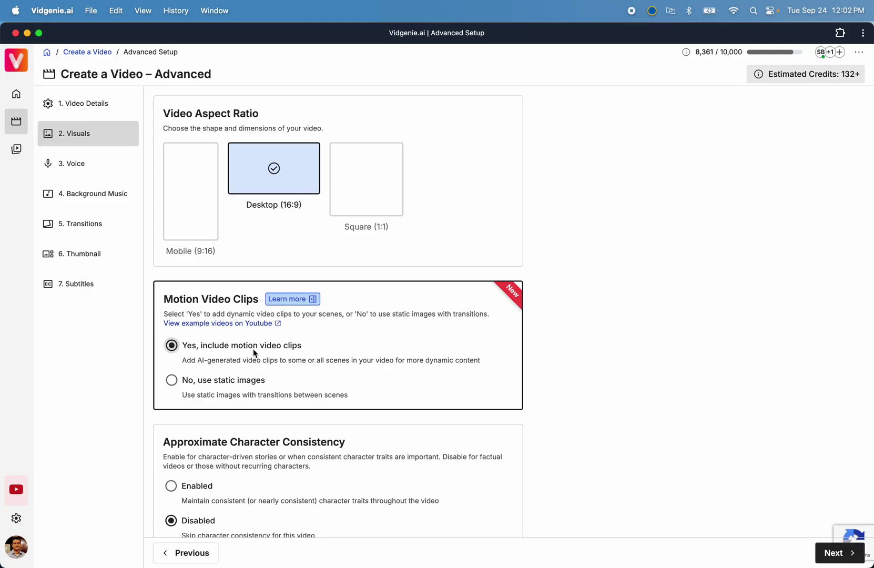
left_click(306, 298)
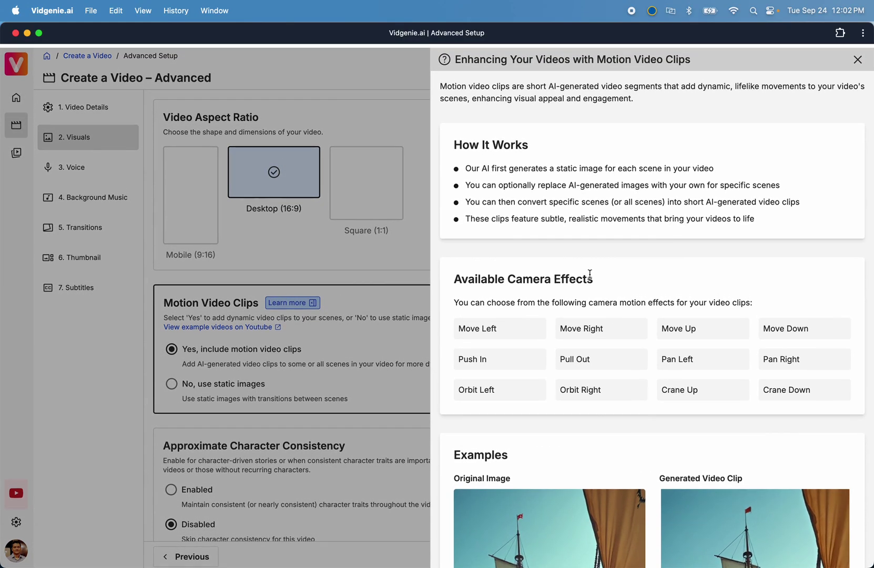
triple_click(583, 167)
triple_click(750, 181)
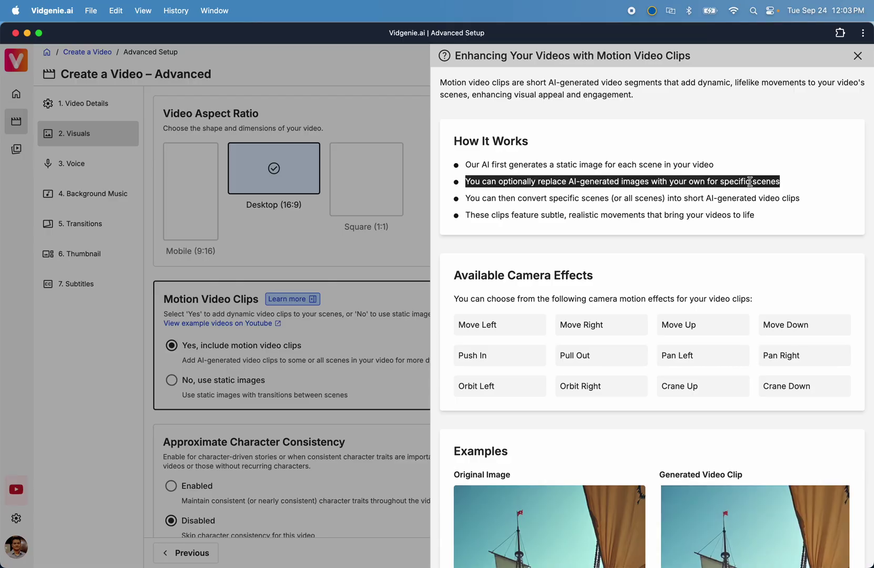
triple_click(793, 199)
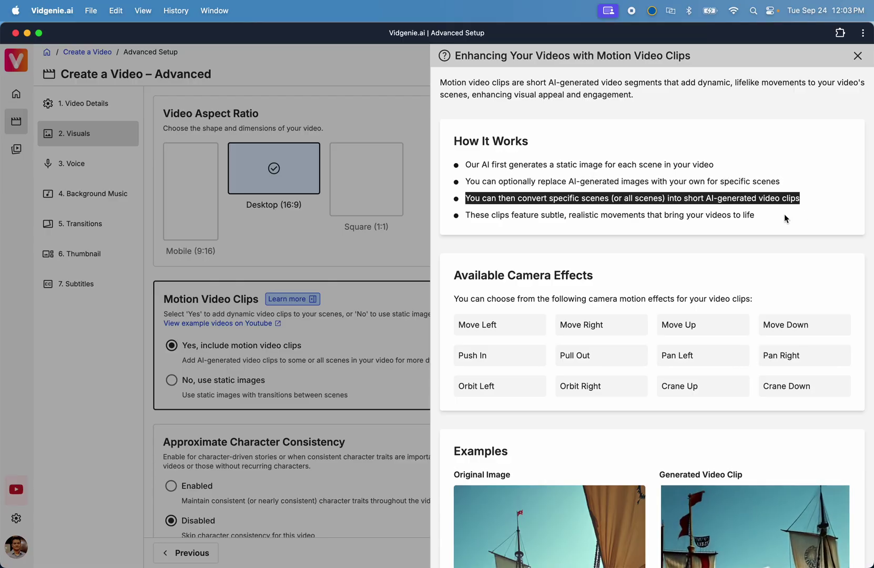
triple_click(785, 215)
left_click(796, 220)
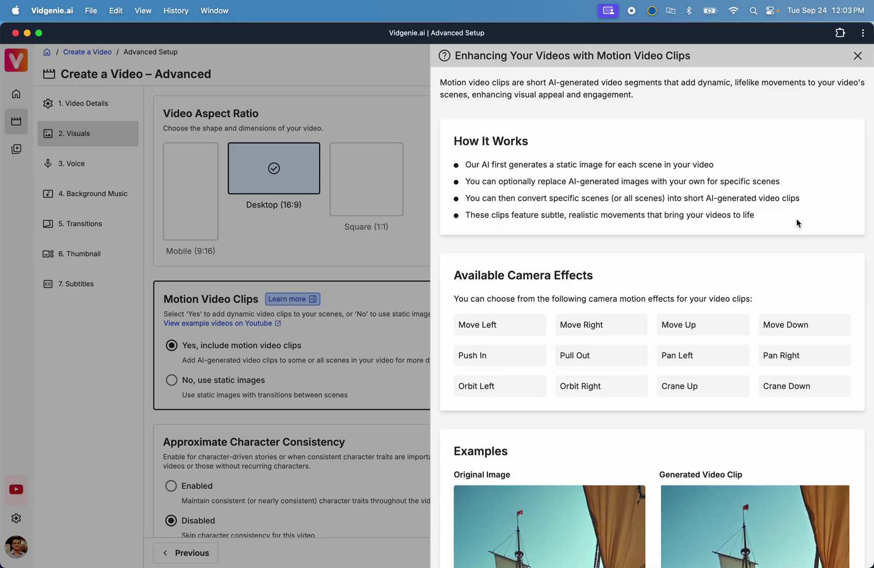
mouse_move(489, 321)
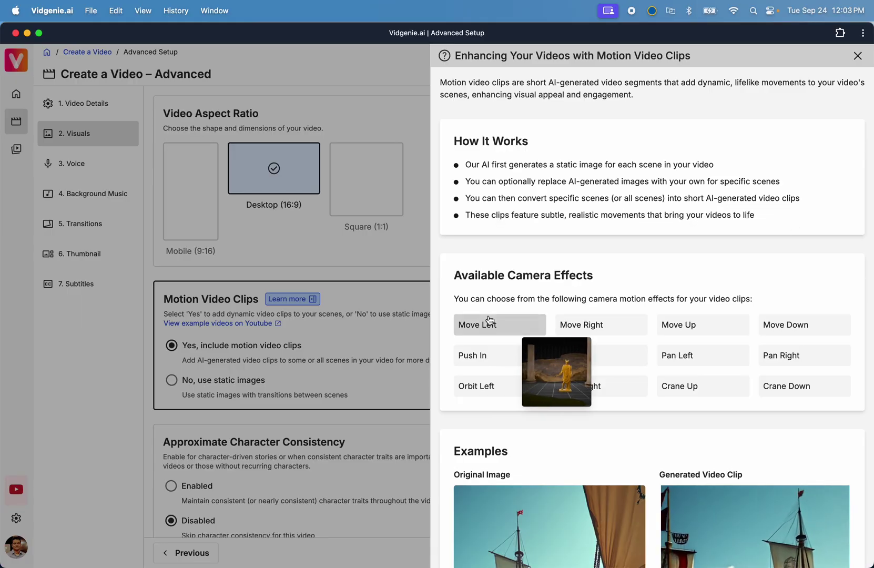
mouse_move(626, 328)
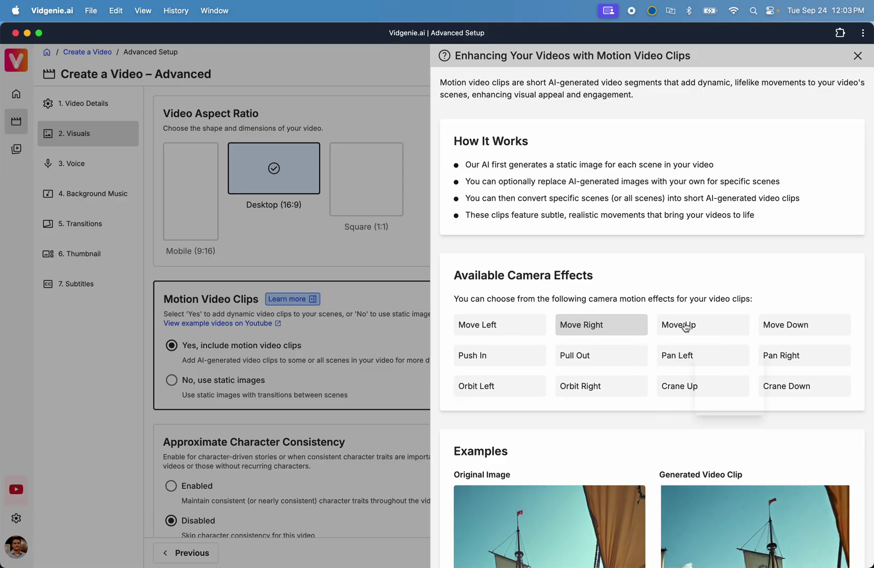
mouse_move(720, 329)
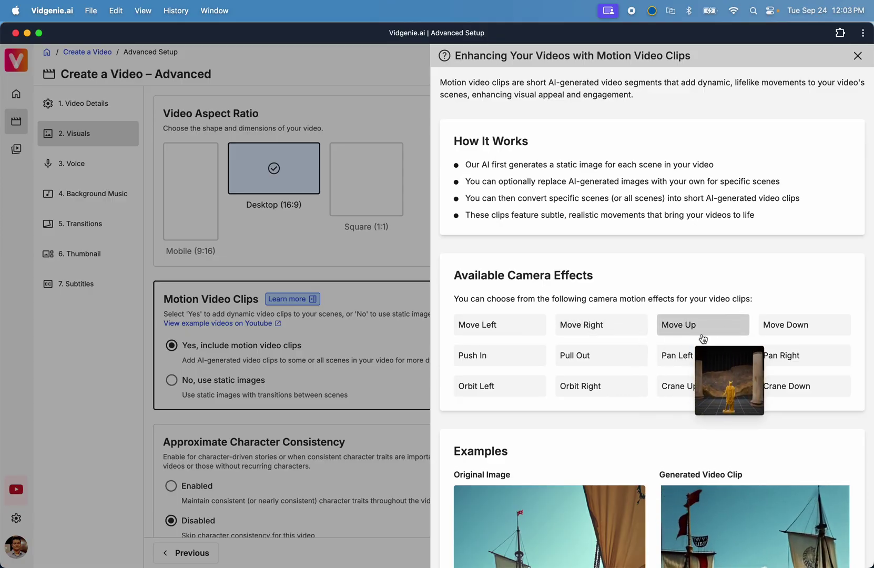
mouse_move(620, 395)
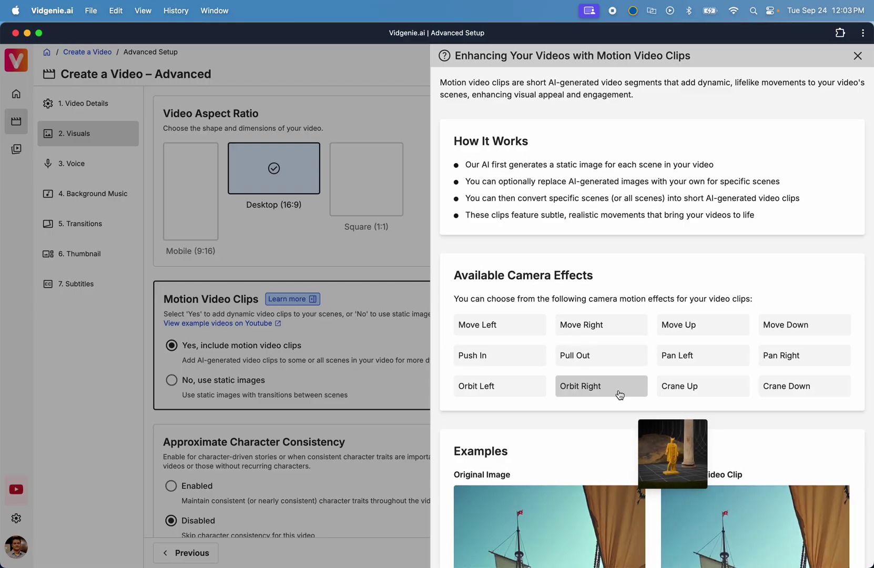
mouse_move(731, 388)
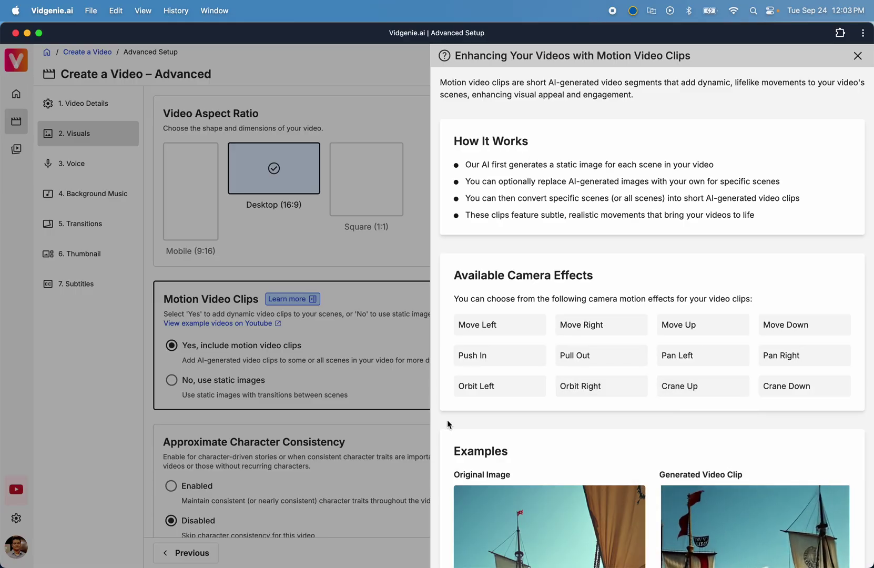
Highlight the first example's Original Image and Generated Video Clip headings and Orbit Right caption
scroll(450, 422, "down", 6)
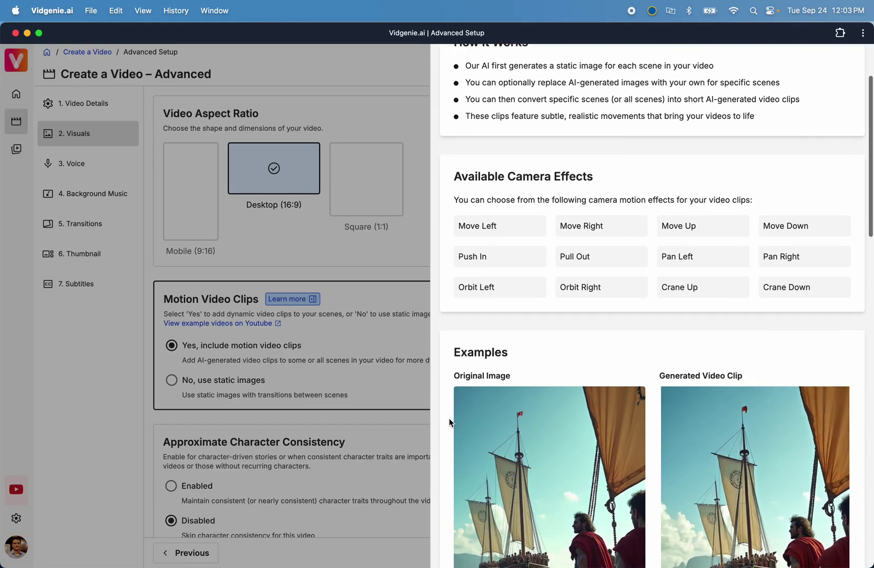
scroll(450, 422, "down", 1)
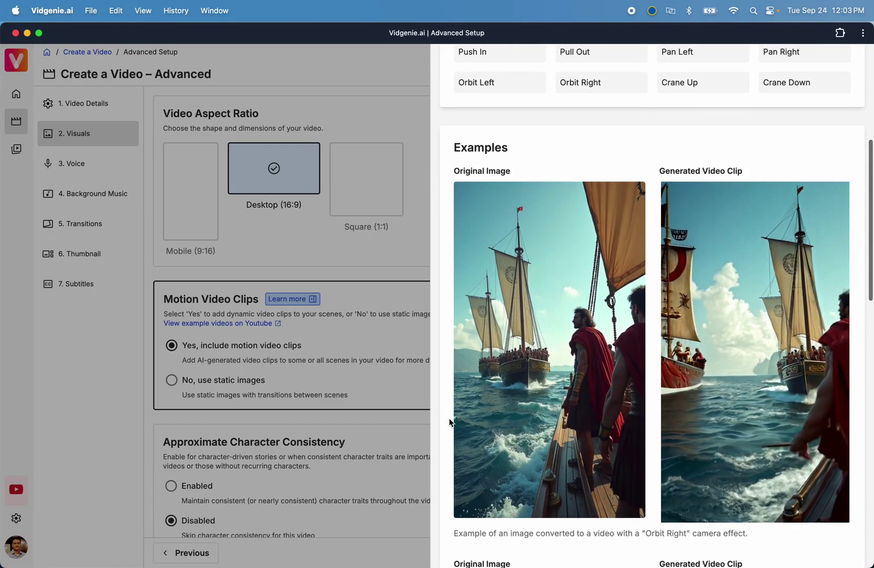
scroll(449, 423, "up", 1)
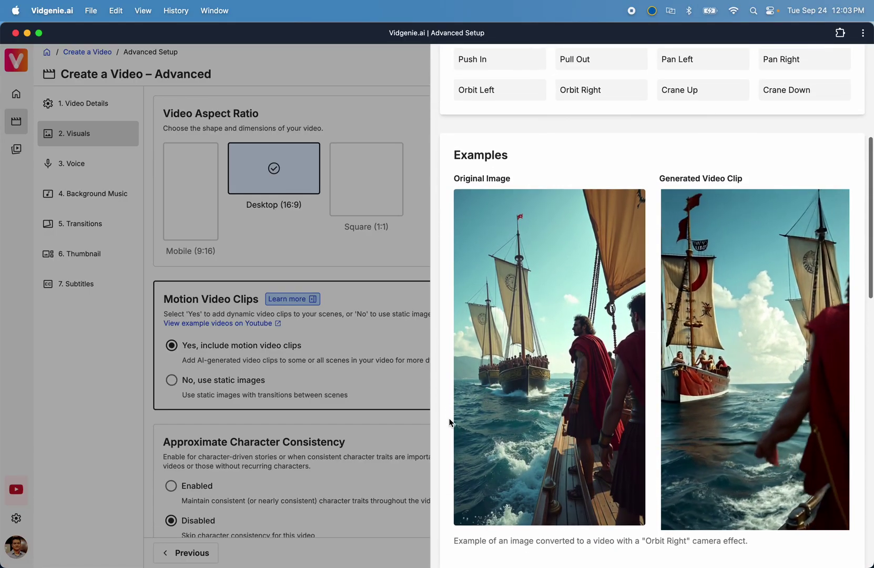
triple_click(498, 182)
triple_click(695, 177)
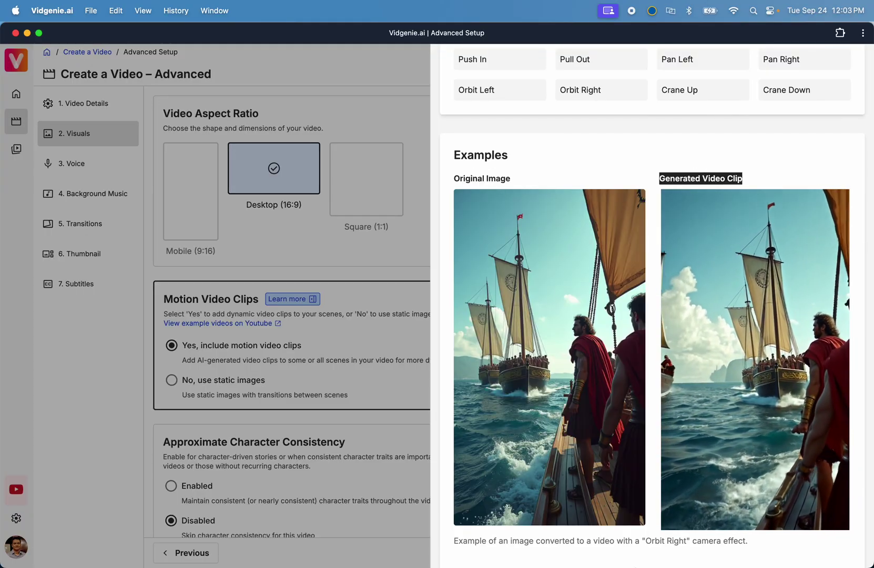
triple_click(632, 545)
left_click(782, 552)
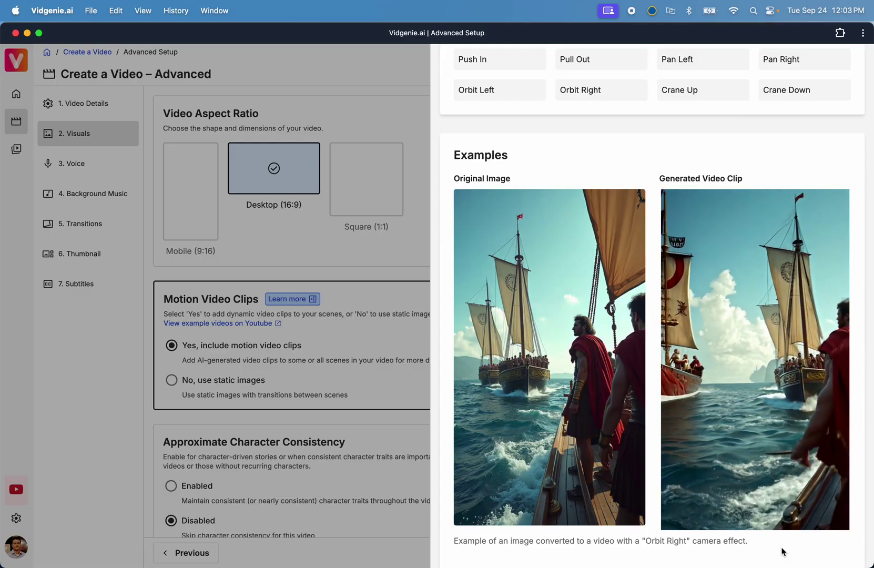
Move to the next example and highlight its headings and Orbit Right caption
scroll(782, 551, "down", 3)
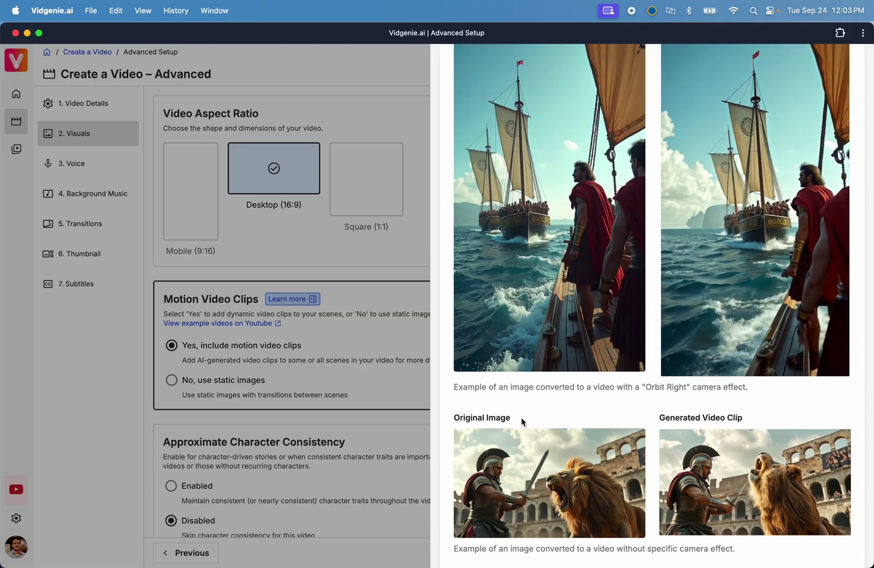
triple_click(522, 419)
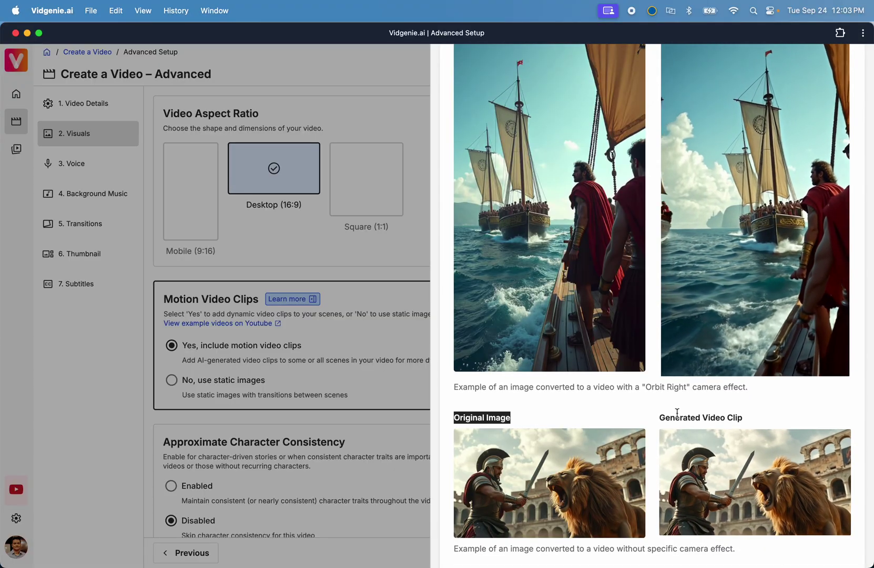
triple_click(685, 417)
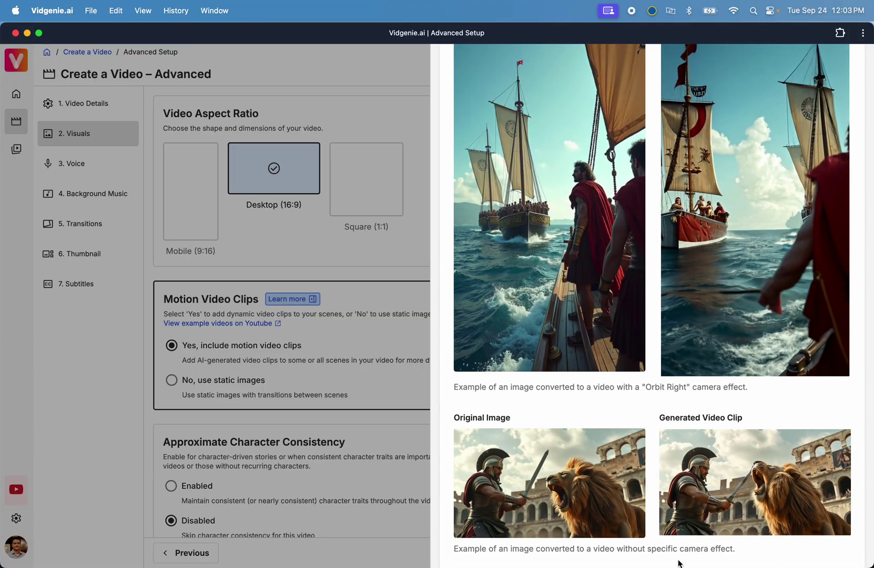
triple_click(685, 557)
left_click(742, 558)
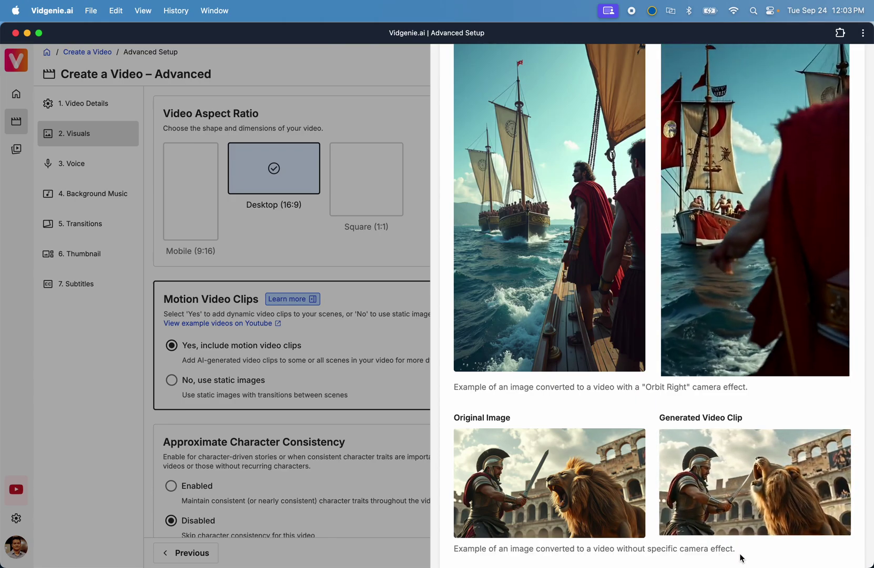
Move to the couple example and highlight its Original Image, Generated Video Clip headings and caption
scroll(742, 557, "down", 10)
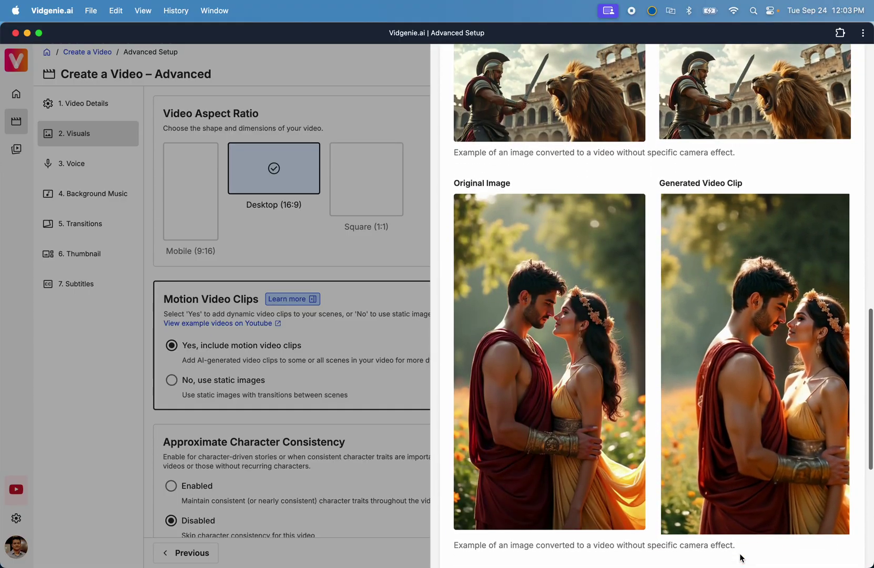
triple_click(552, 182)
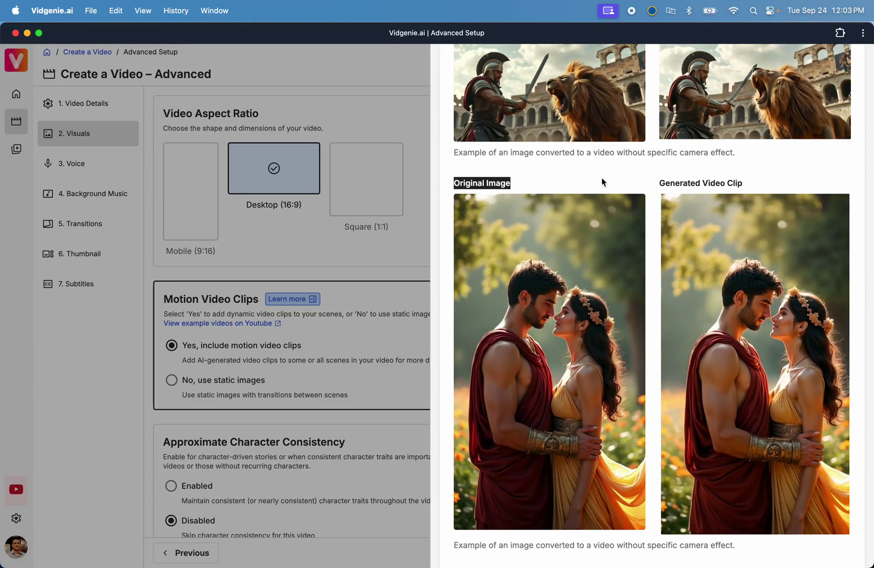
triple_click(708, 182)
triple_click(636, 547)
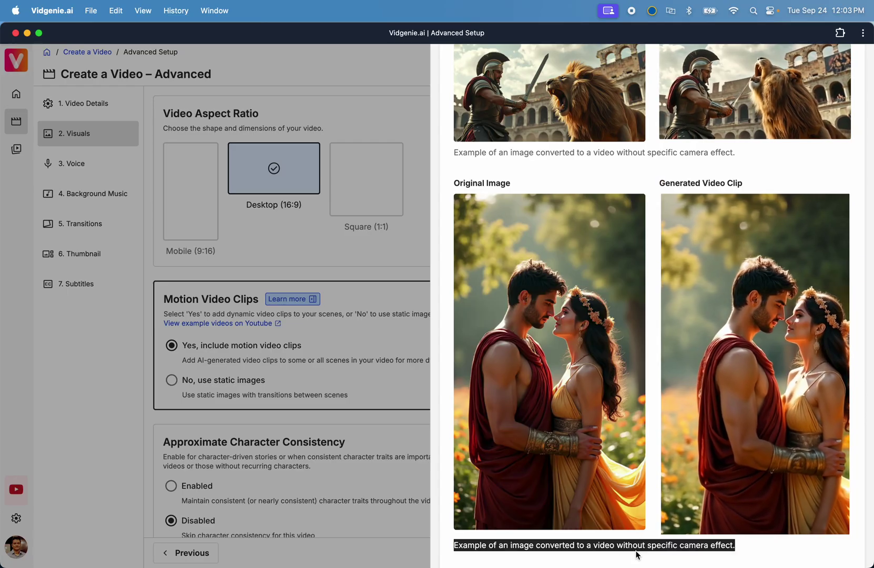
left_click(636, 555)
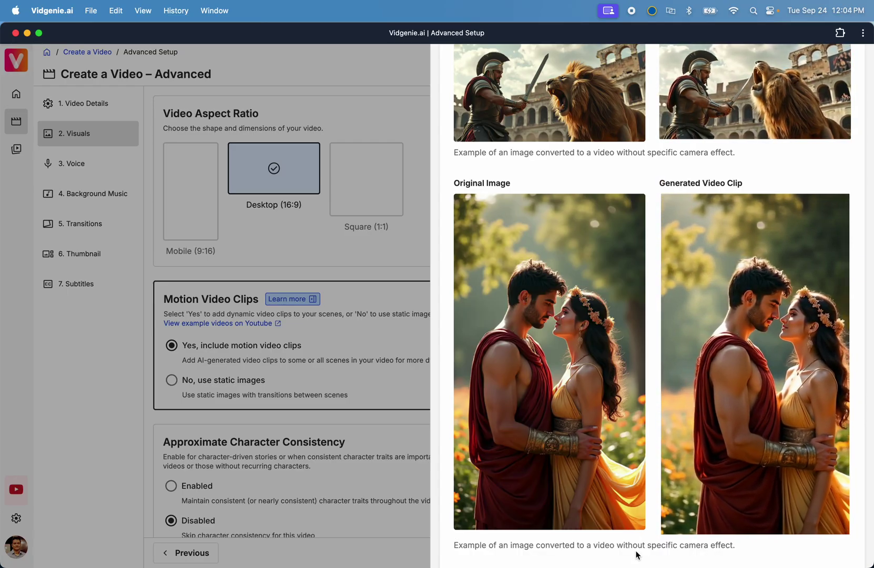
Close the examples and shorten Scene Duration to 4 seconds
left_click(92, 403)
scroll(460, 443, "down", 8)
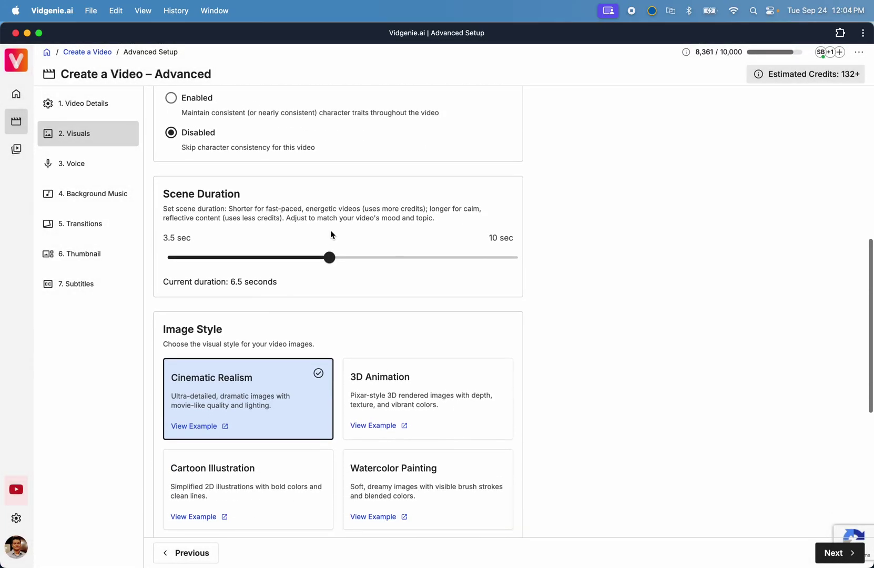
left_click_drag(331, 258, 186, 258)
scroll(259, 324, "down", 6)
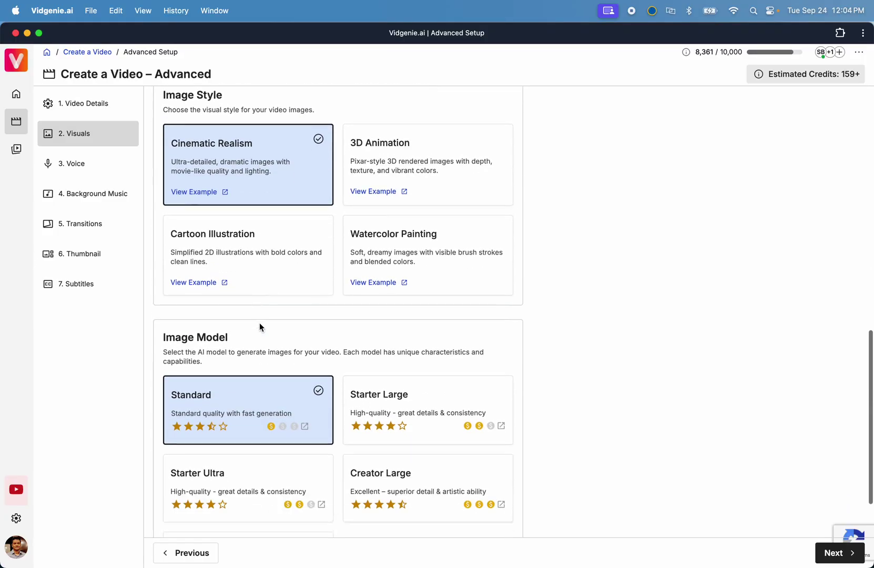
Go through the voice, background music ('dorian'), transitions, thumbnail and subtitles settings
left_click(73, 163)
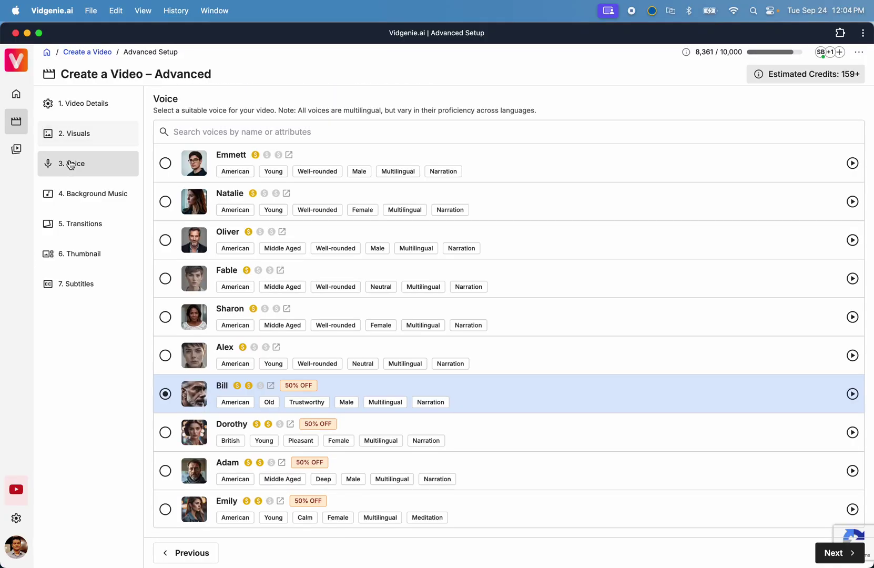
left_click(113, 201)
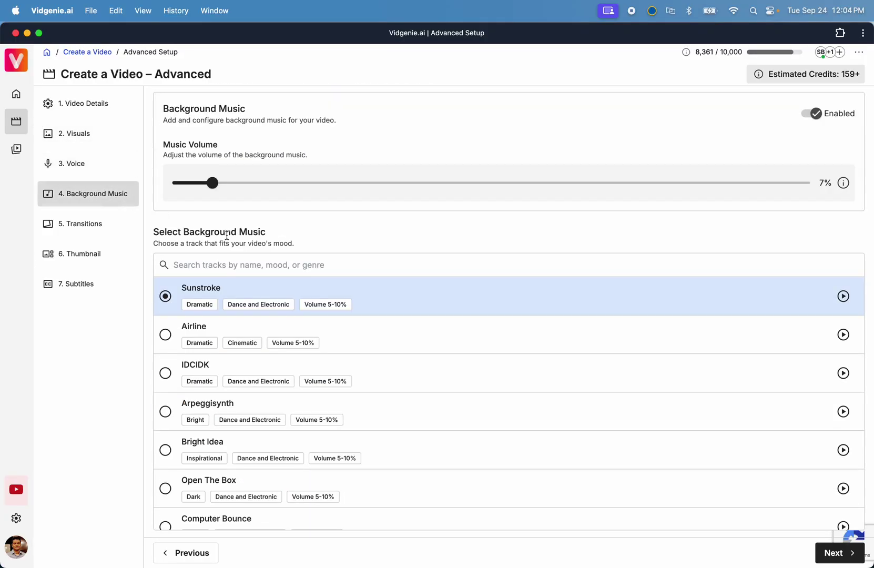
type("dorian")
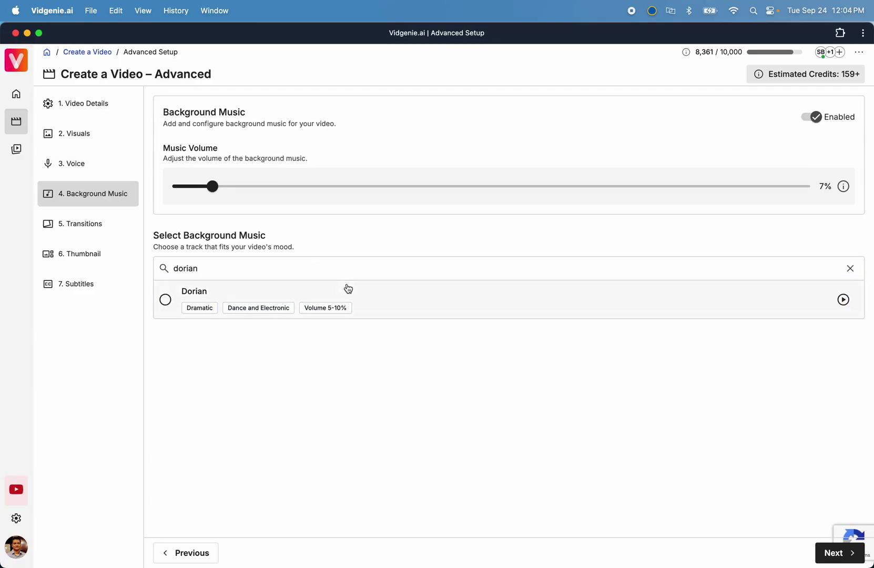
left_click(117, 223)
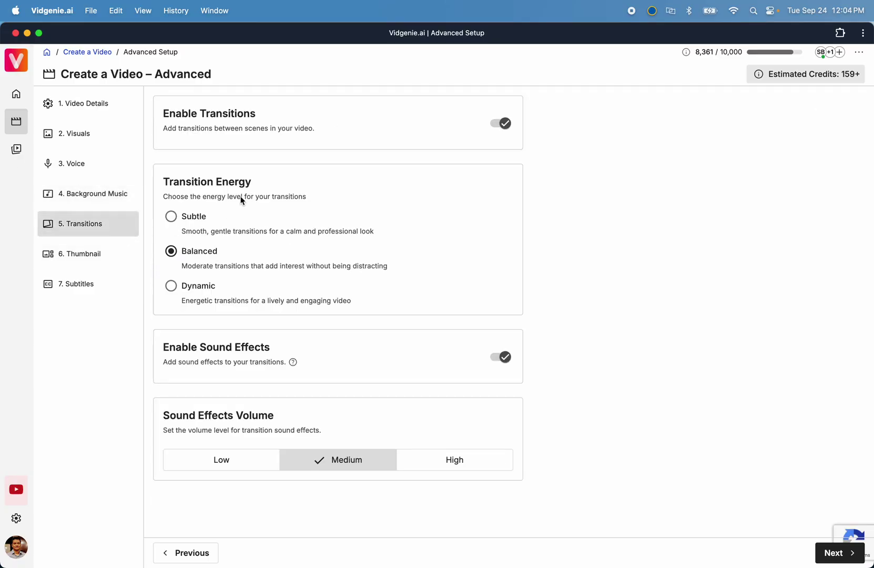
left_click(106, 268)
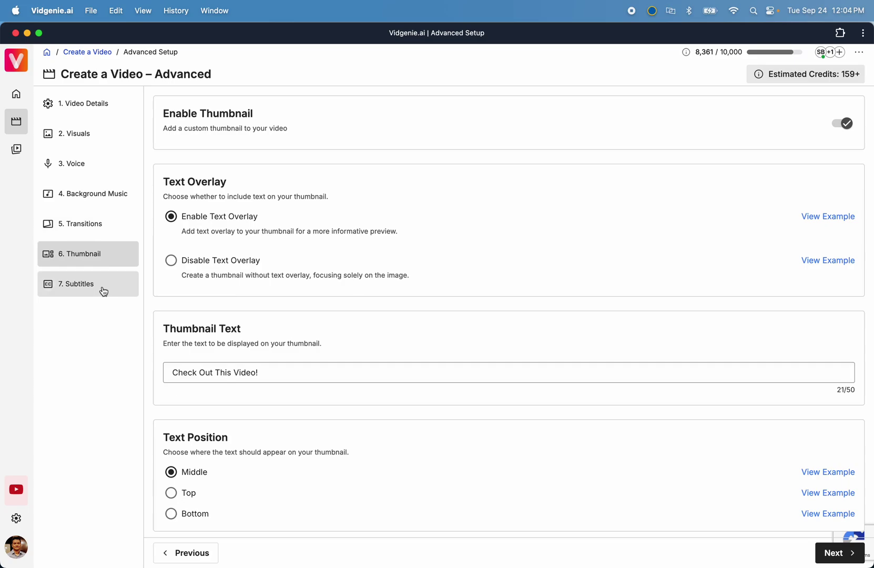
left_click(104, 291)
Switch the image model to Starter Large and confirm generating the script
left_click(808, 555)
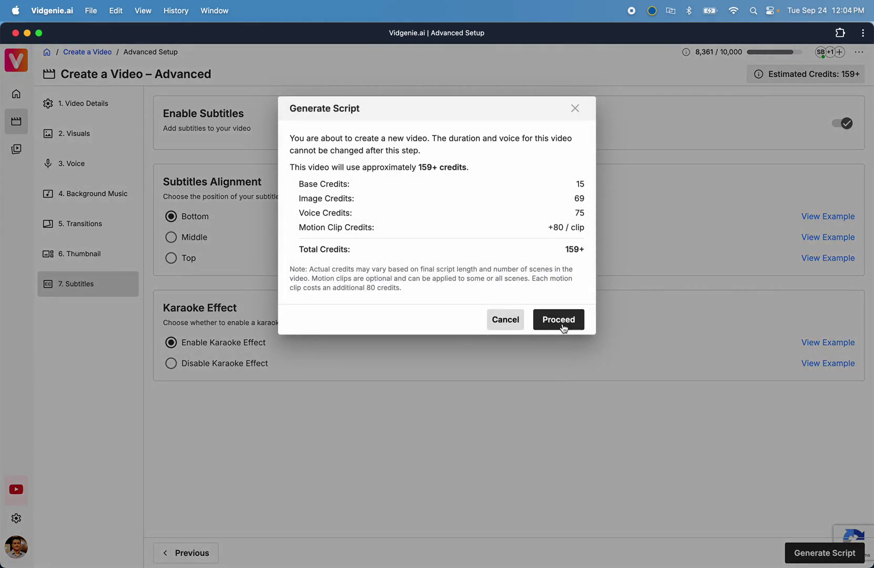
left_click(507, 326)
left_click(117, 133)
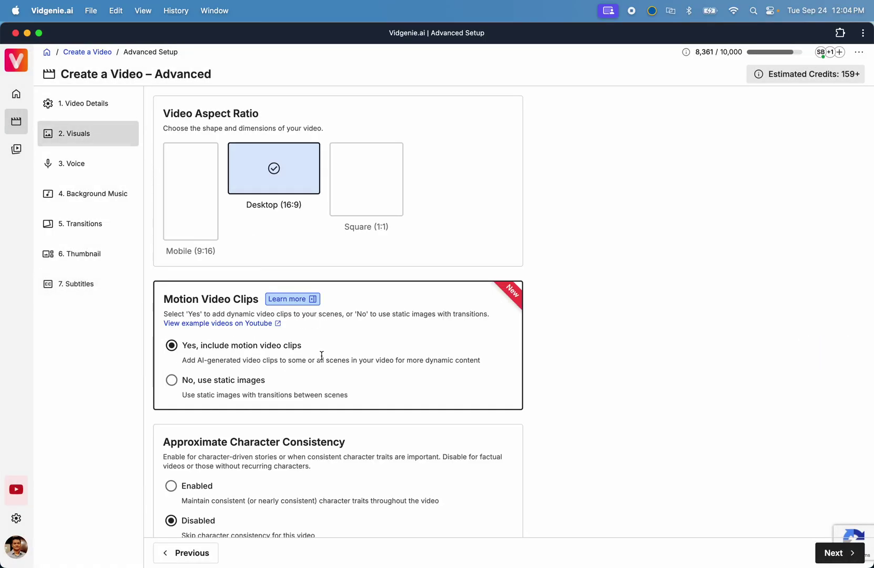
scroll(322, 358, "down", 10)
left_click(401, 337)
left_click(59, 282)
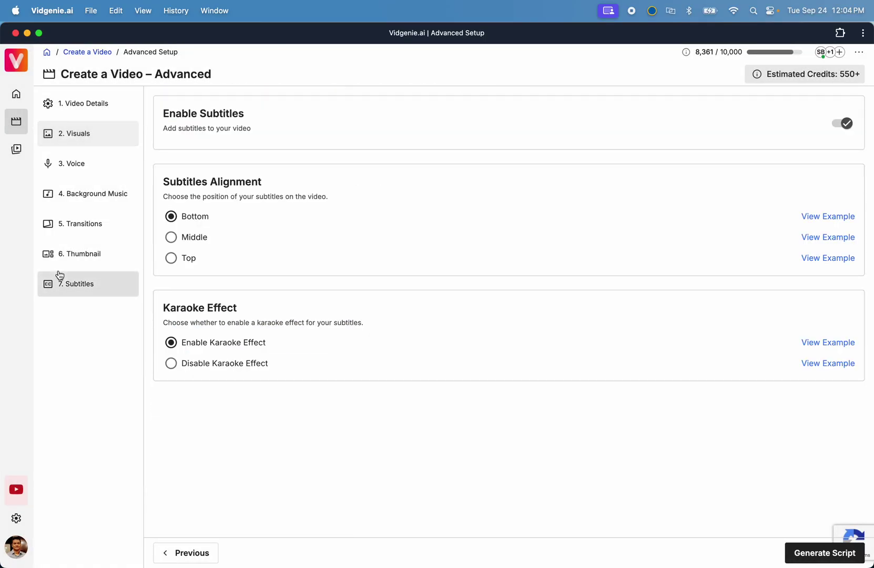
left_click(792, 556)
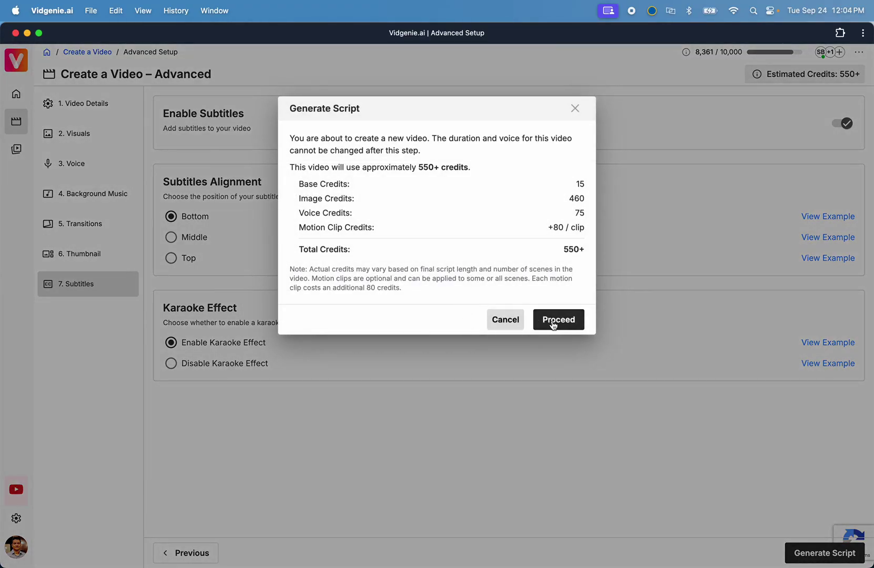
left_click(561, 325)
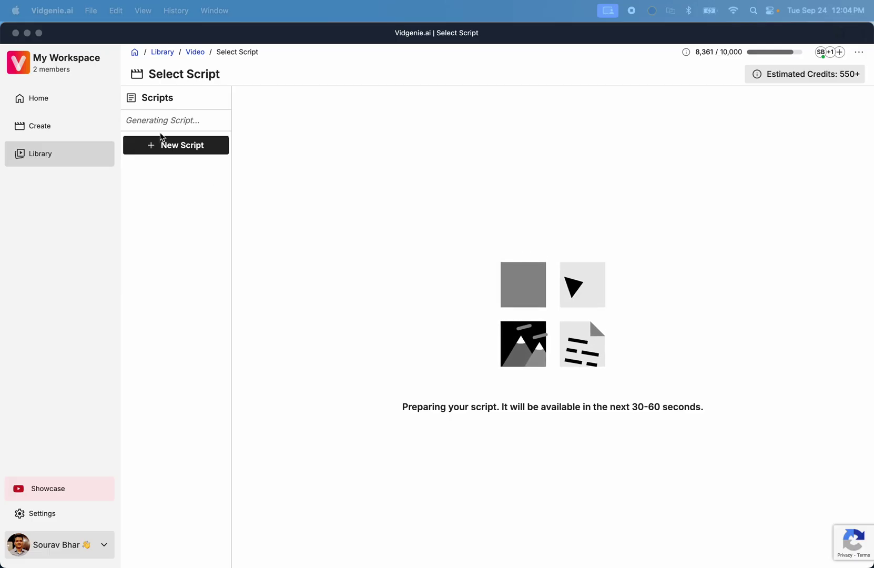
Paste the new 700-species dinosaur script over the Script Content and request scene generation
left_click(160, 145)
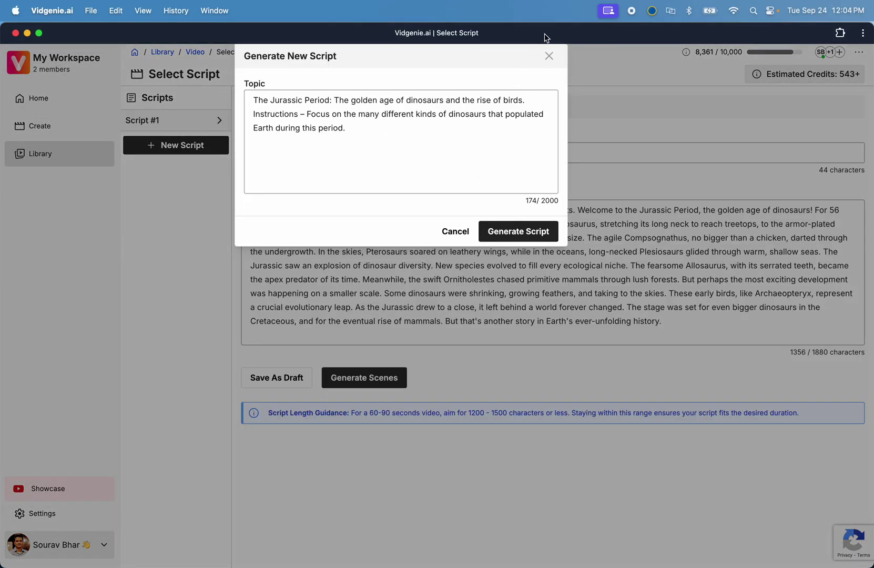
left_click(549, 56)
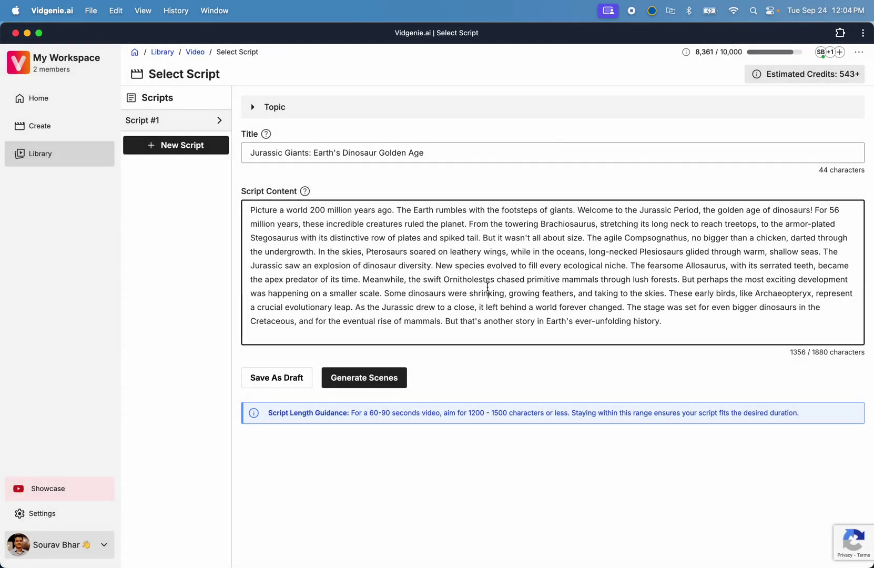
triple_click(488, 286)
type("Imagine a world teeming with over 700 species of dinosaurs, from towering giants to nimble predators. Welcome to the Jurassic Period, 201 to 145 million years ago, the golden age of dinosaurs. As the supercontinent Pangaea began to break apart, diverse ecosystems flourished, giving rise to an explosion of dinosaur life. Massive long-necked sauropods like Brachiosaurus and Diplodocus roamed the land, their footsteps shaking the earth. These gentle giants, some weighing up to 80 tons, grazed on treetops and ferns. But they weren't alone. Fearsome predators like Allosaurus stalked the landscape, their razor-sharp teeth ready for the hunt. Stegosaurus, with its distinctive row of plates and spiked tail, developed unique defenses against these meat-eaters. In the skies, pterosaurs soared on leathery wings, while in the undergrowth, small, feathered dinosaurs scurried about. These feathered creatures were the ancestors of modern birds, marking a crucial step in evolution. The Jurassic saw the first appearance of Archaeopteryx, often considered the earliest known bird. As the period progressed, dinosaurs continued to diversify and adapt. Some developed elaborate crests, others evolved powerful limbs for running or swimming. This era of innovation set the stage for even more incredible dinosaur species in the Cretaceous period to follow. The Jurassic truly was a time of giants, where life found a way to thrive and evolve in remarkable ways.")
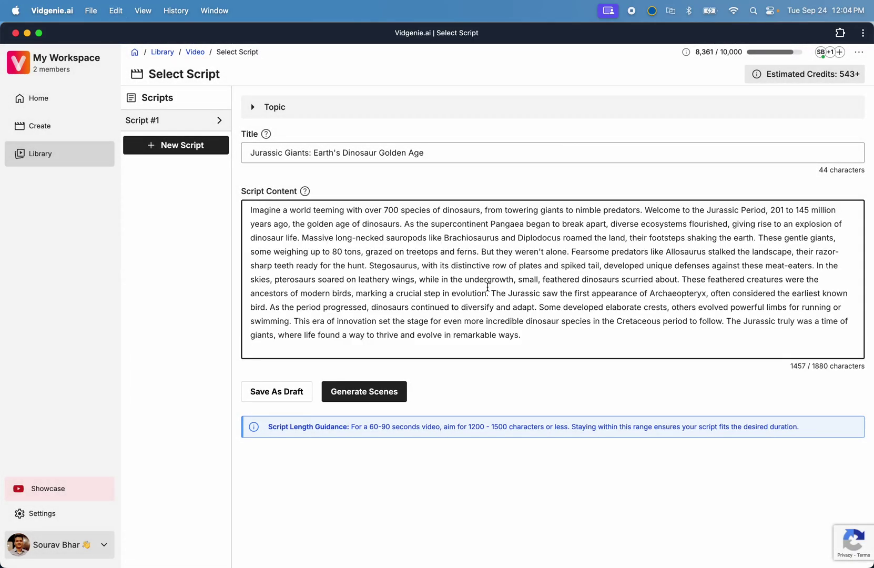
key("BackSpace")
left_click(585, 390)
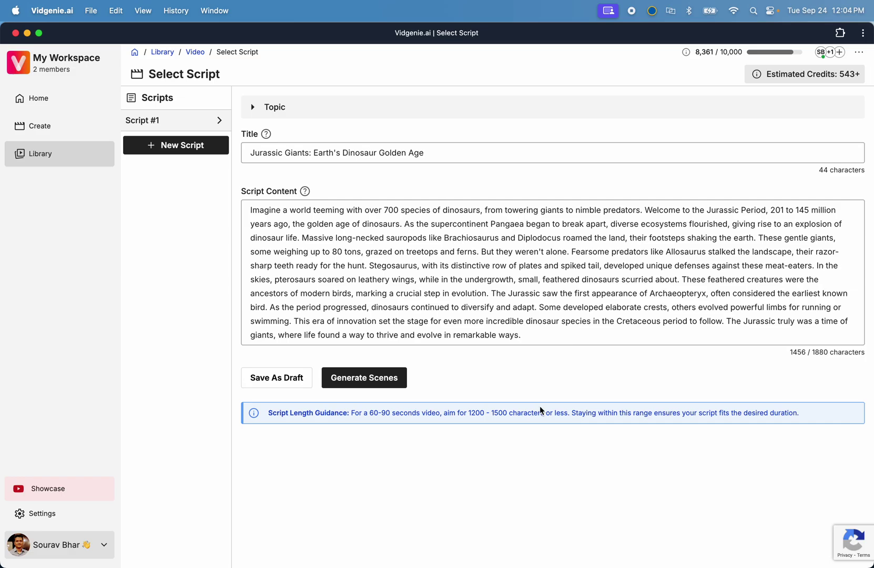
left_click(389, 383)
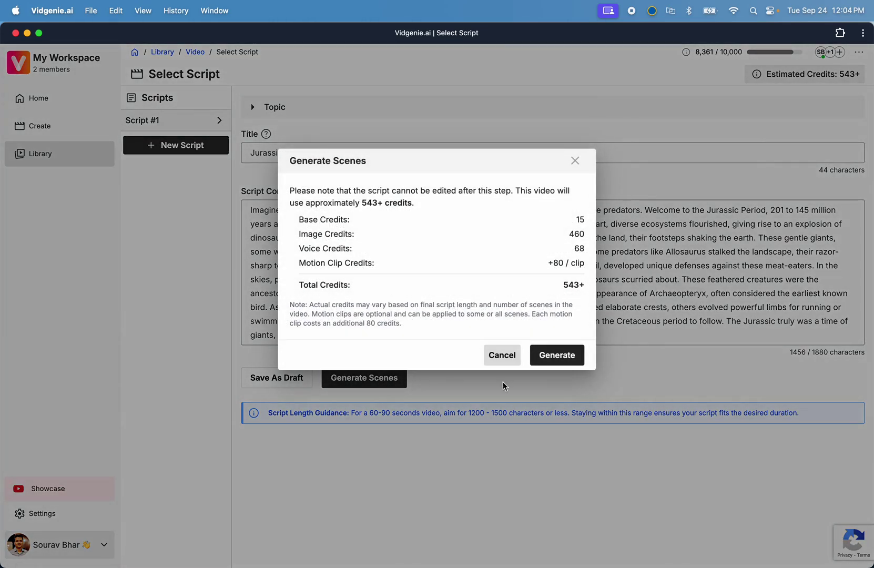
Confirm Generate so all four scene-generation stages reach 100%
left_click(580, 367)
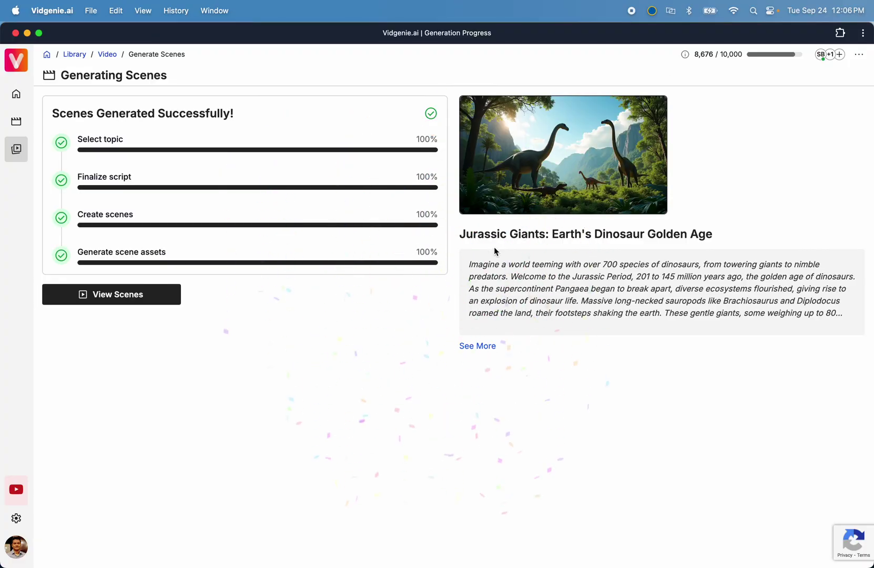
left_click(165, 305)
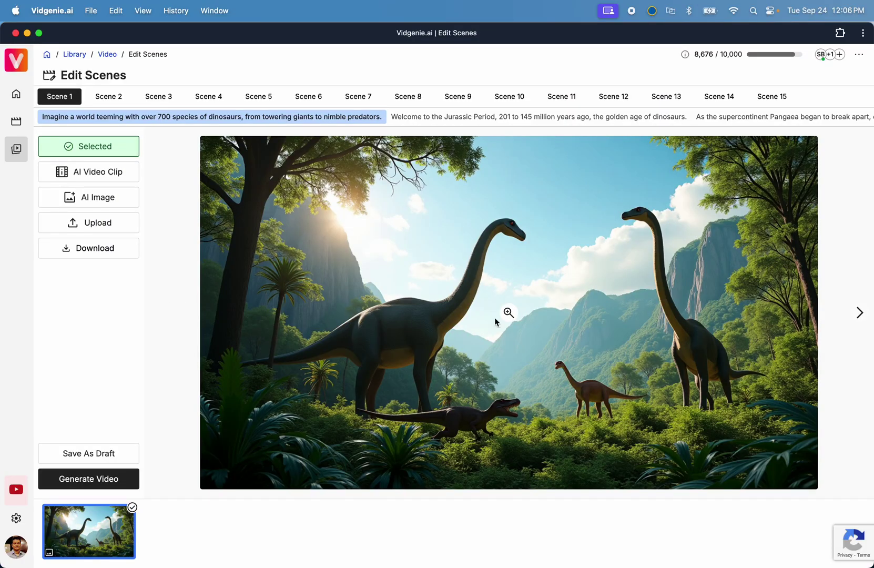
left_click(859, 315)
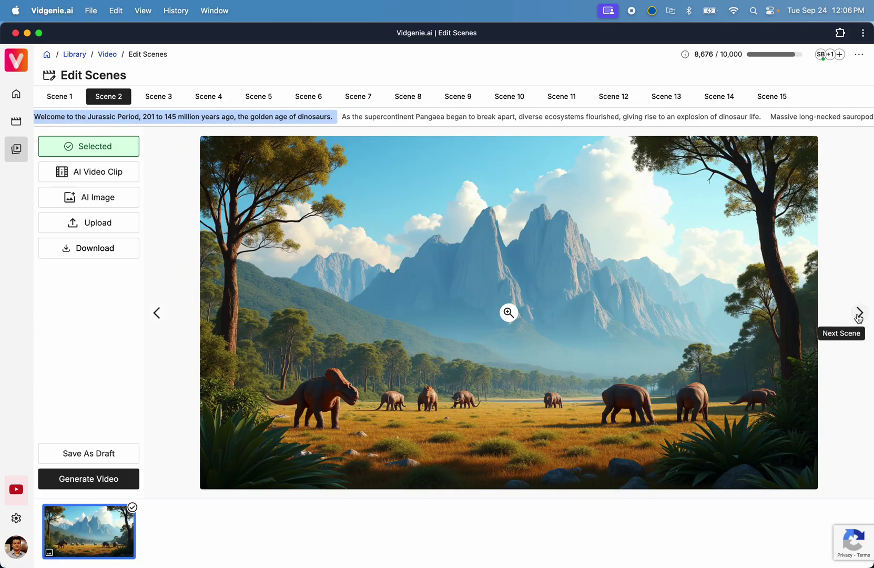
left_click(859, 316)
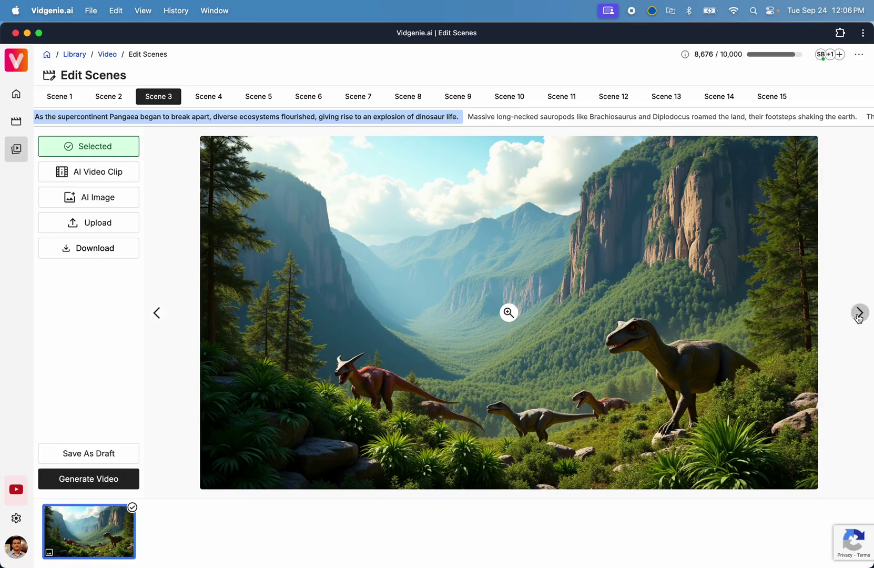
left_click(859, 316)
left_click(858, 316)
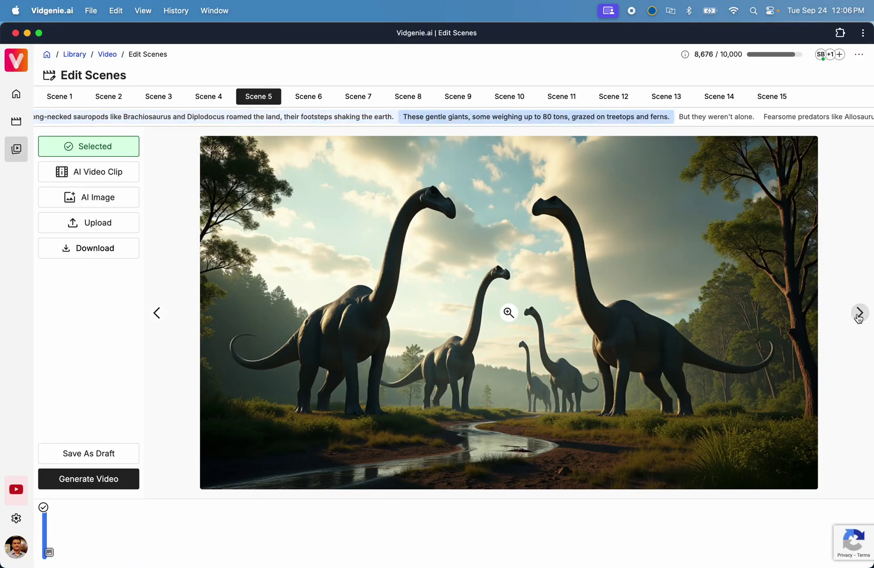
left_click(858, 316)
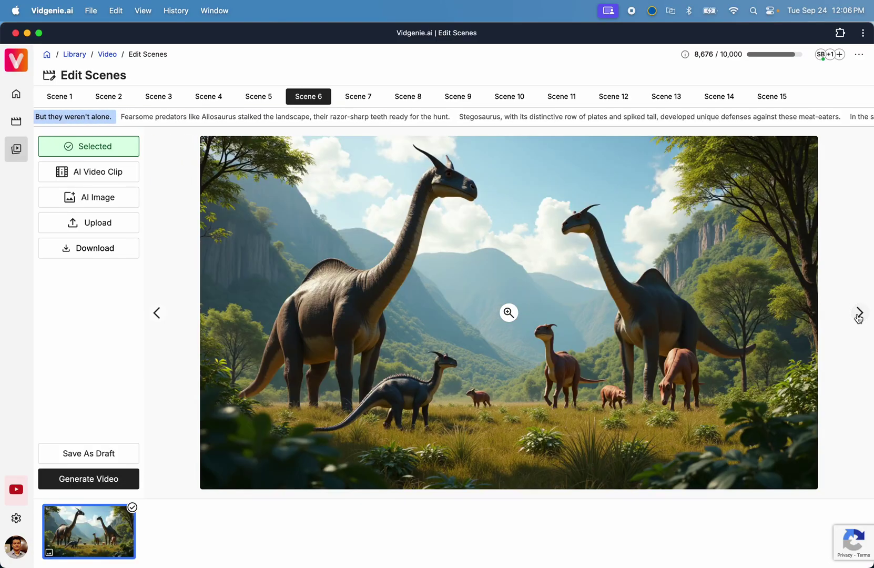
left_click(860, 316)
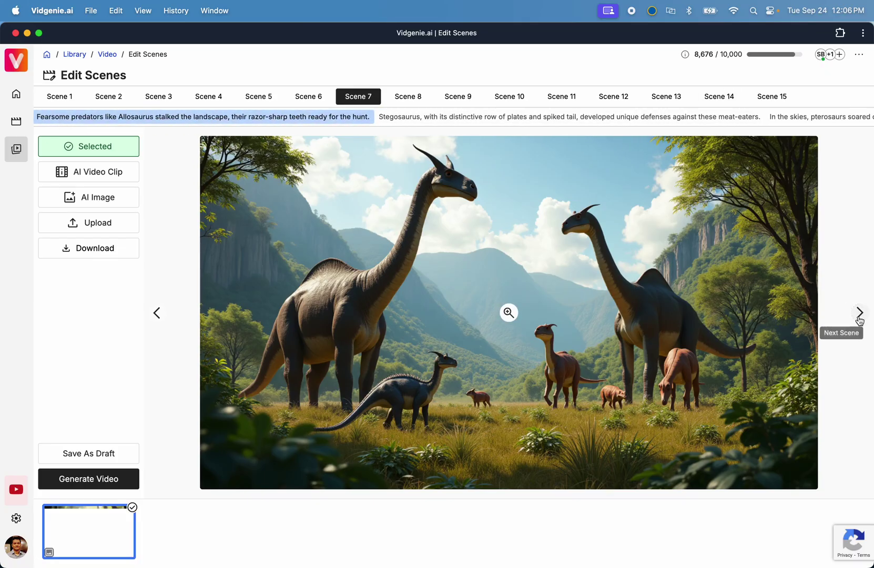
left_click(48, 98)
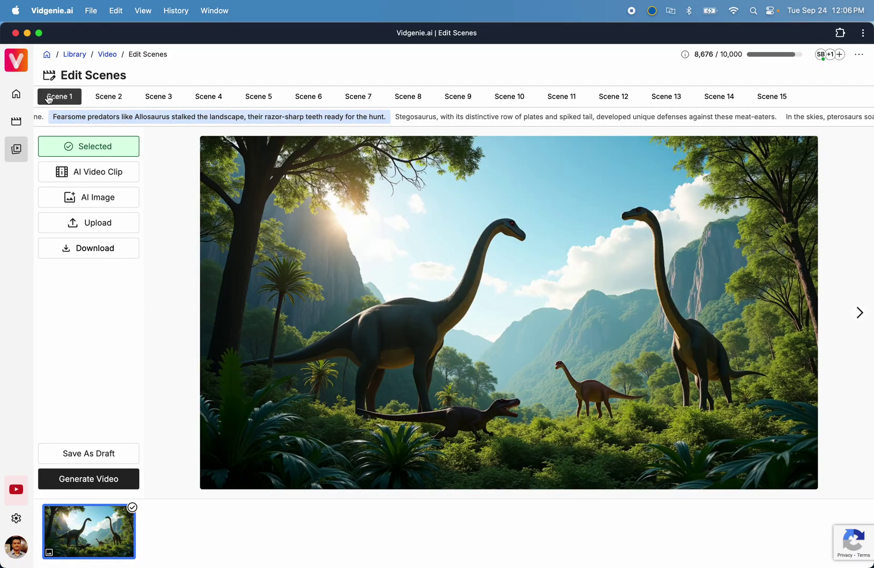
Open AI Video Clip for Scene 1 and preview the Move, Push, Pull, Pan, Orbit and Crane motions
left_click(89, 182)
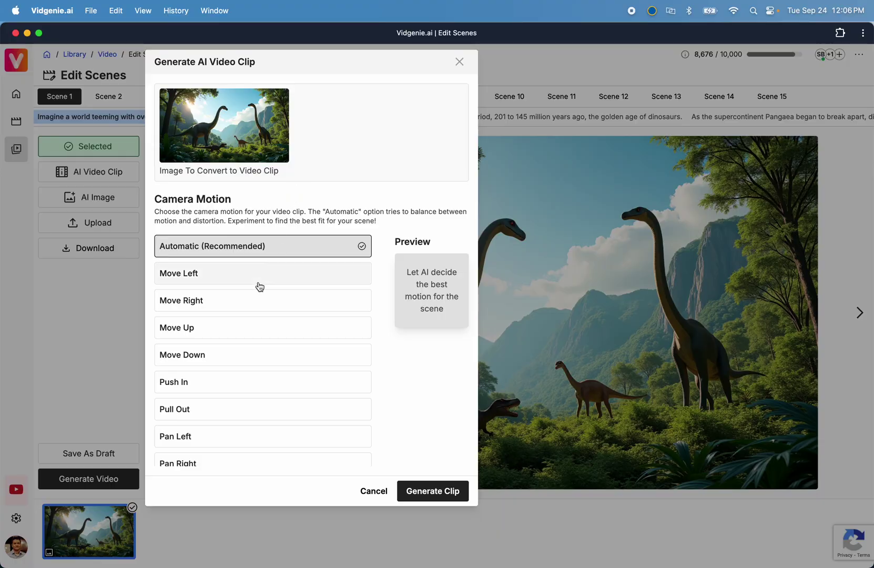
scroll(260, 287, "down", 3)
scroll(259, 287, "up", 3)
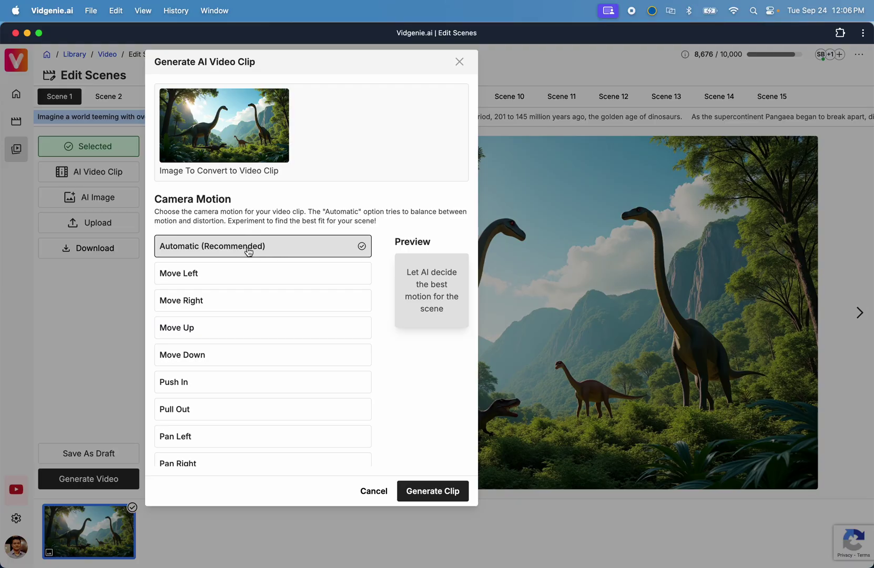
left_click(271, 271)
left_click(265, 300)
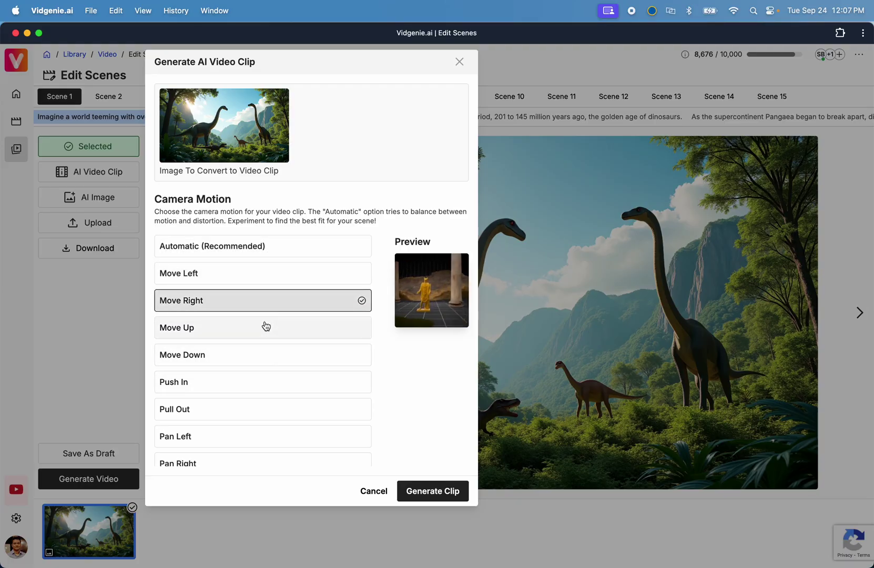
left_click(266, 327)
left_click(264, 355)
left_click(266, 383)
scroll(255, 368, "down", 2)
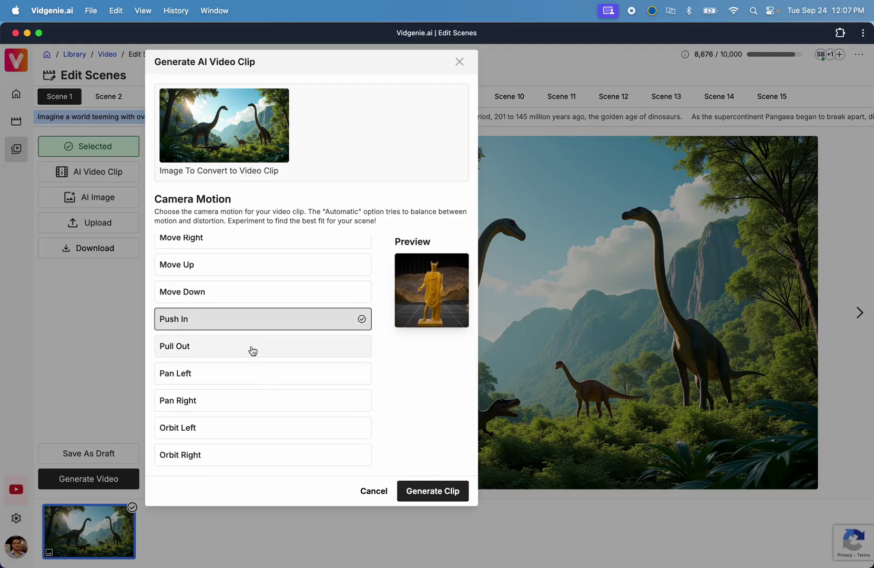
left_click(251, 349)
left_click(254, 372)
scroll(249, 358, "down", 2)
left_click(247, 344)
left_click(244, 376)
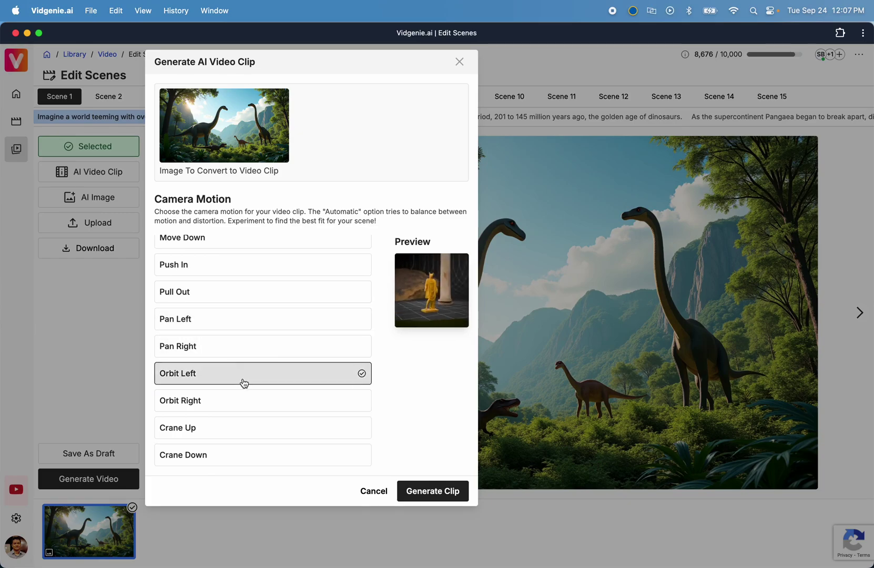
left_click(239, 404)
left_click(231, 429)
left_click(253, 455)
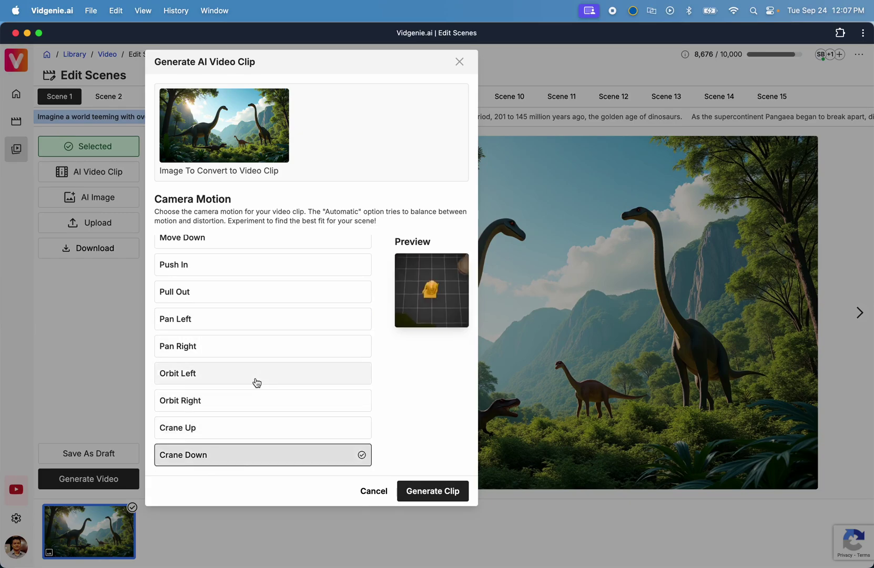
scroll(255, 382, "up", 5)
Choose Automatic (Recommended) camera motion and generate the Scene 1 clip
left_click_drag(308, 211, 392, 221)
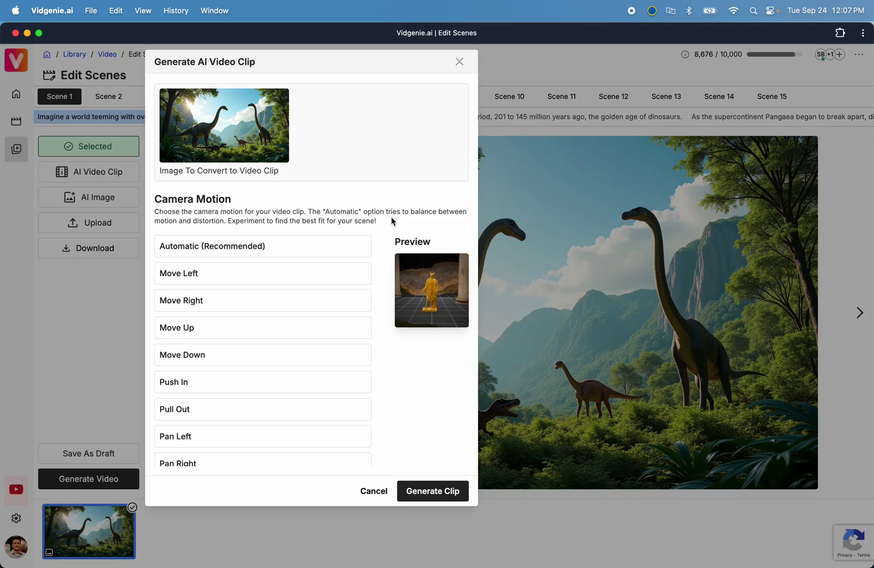
left_click(318, 249)
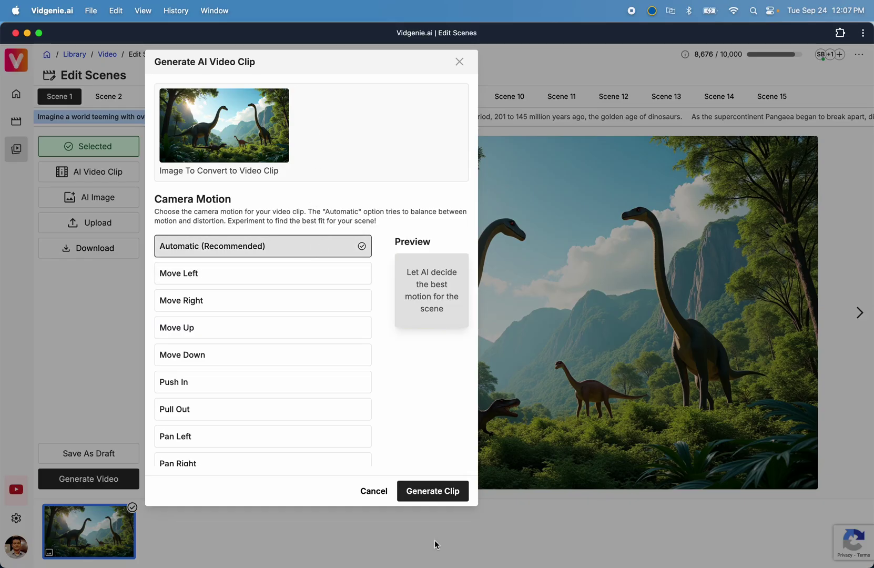
left_click(433, 495)
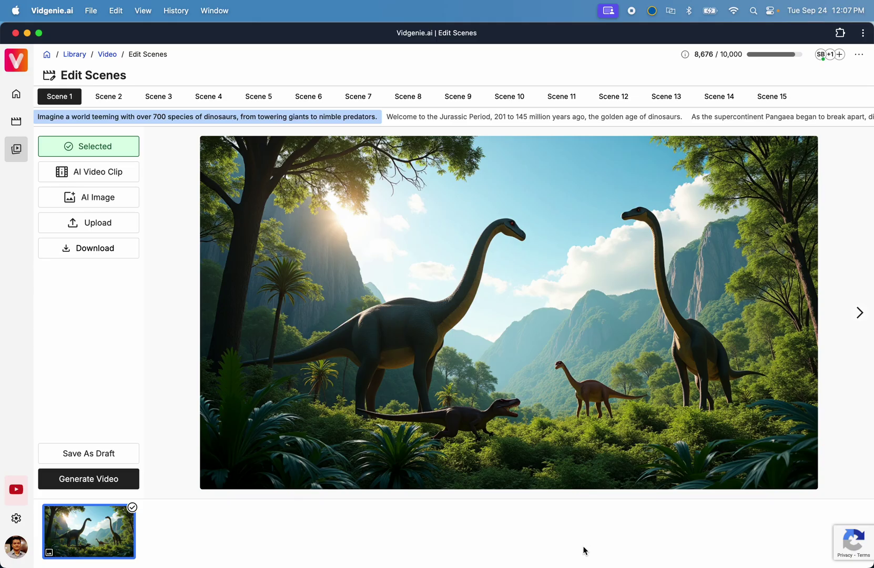
Queue motion clips for Scenes 4, 10 (Move Up), 13 and 15, then return to Scene 1
left_click(122, 103)
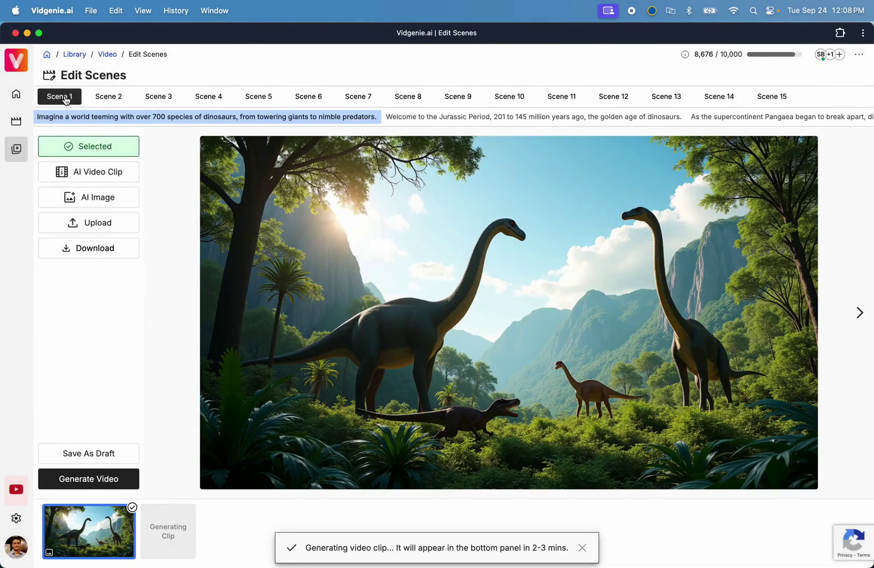
left_click(159, 96)
left_click(208, 96)
left_click(88, 171)
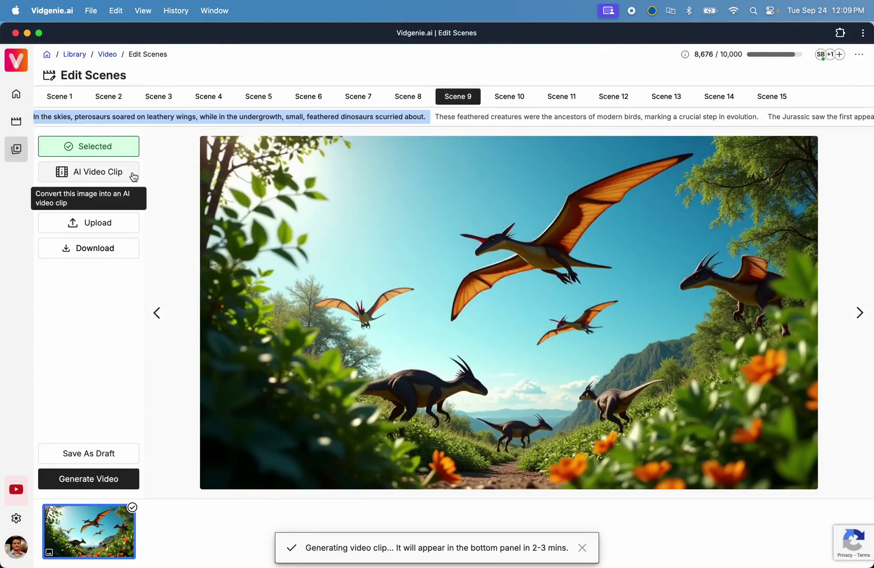
left_click(113, 173)
scroll(250, 388, "up", 3)
left_click(236, 305)
left_click(433, 490)
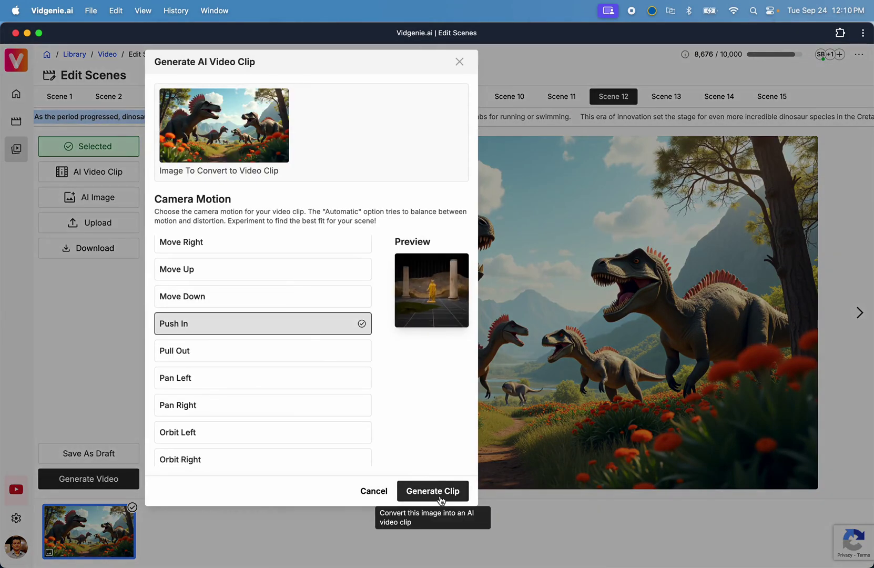
left_click(441, 492)
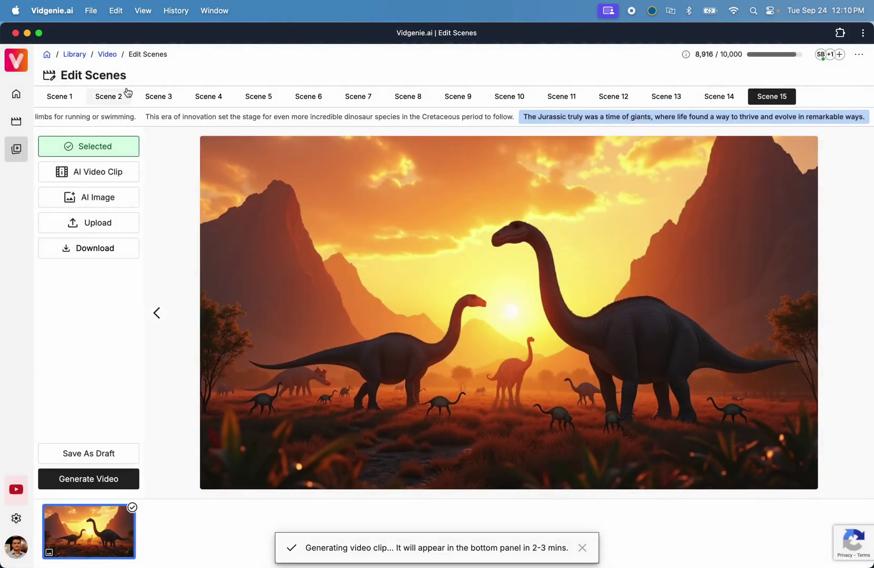
left_click(59, 97)
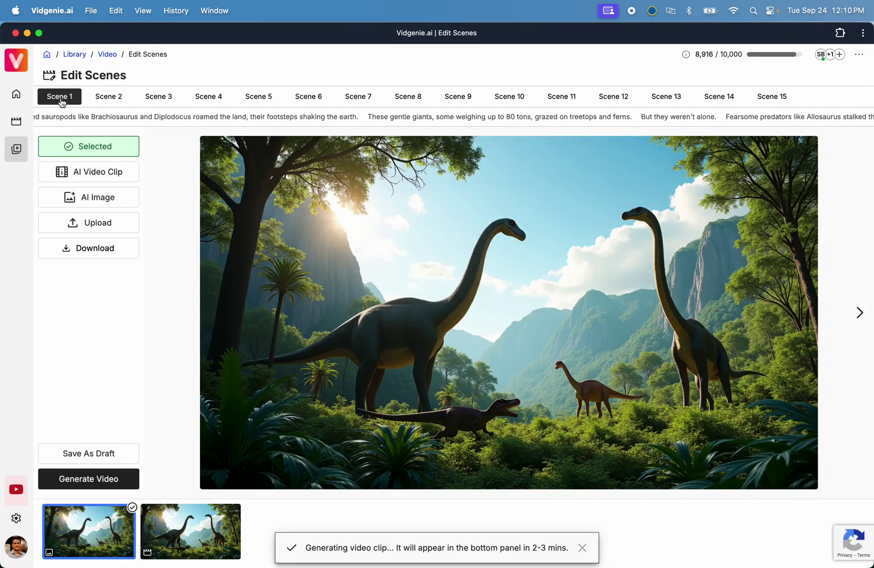
Play Scene 1's generated clip, select it for the scene, and save as draft
left_click(215, 543)
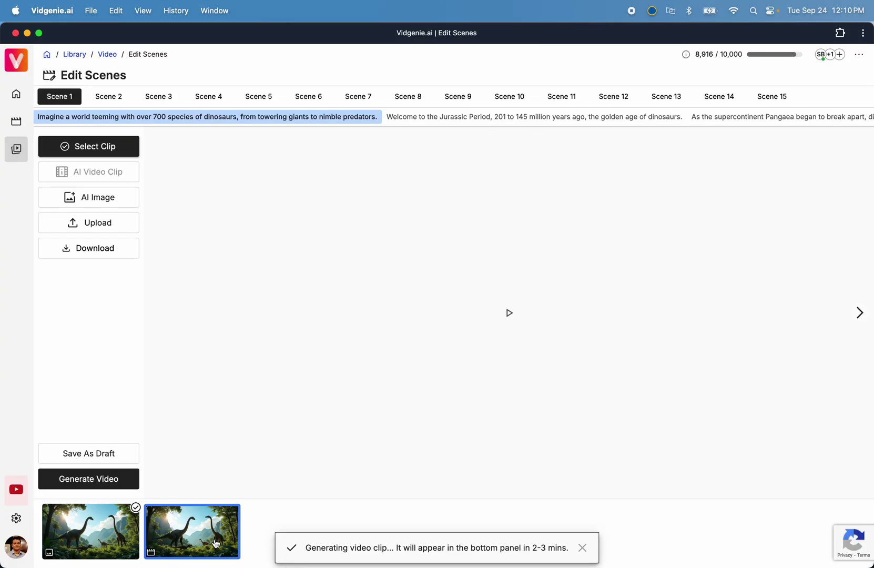
left_click(508, 314)
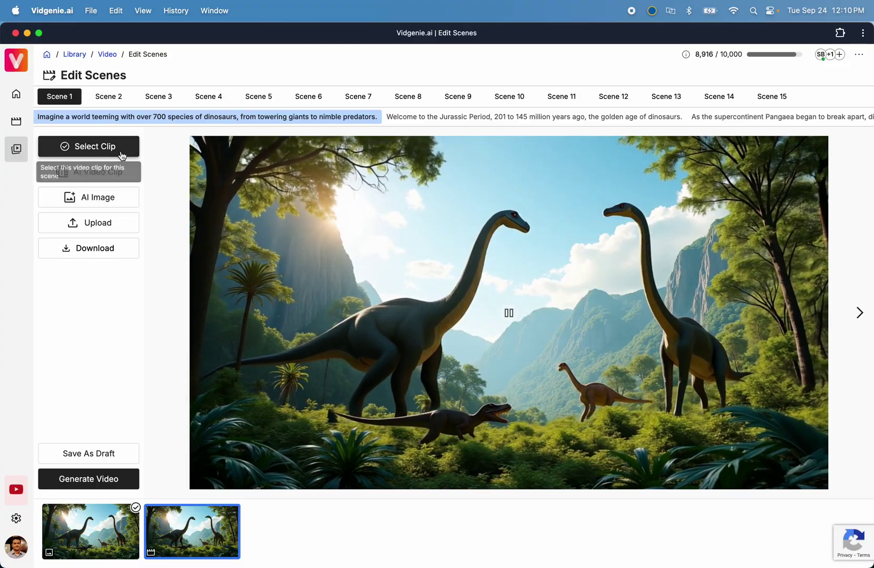
left_click(121, 154)
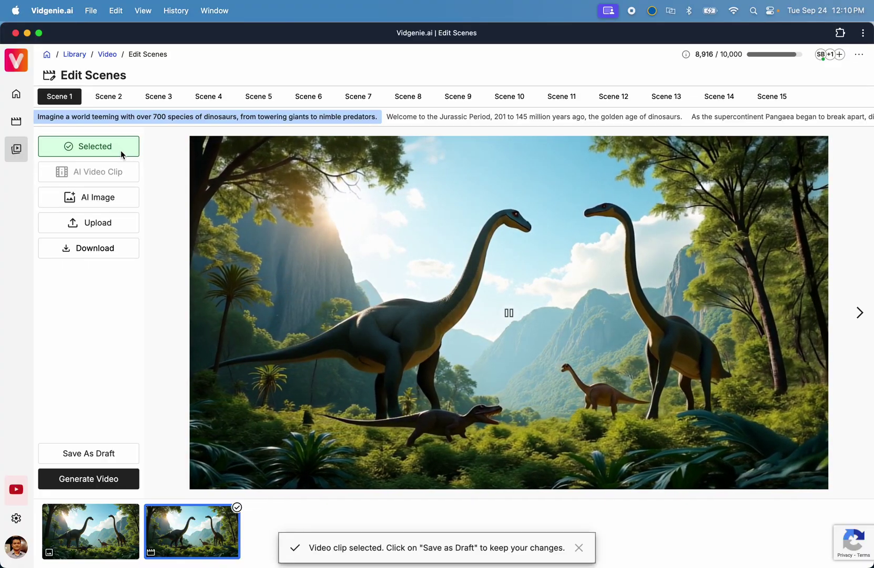
left_click(122, 451)
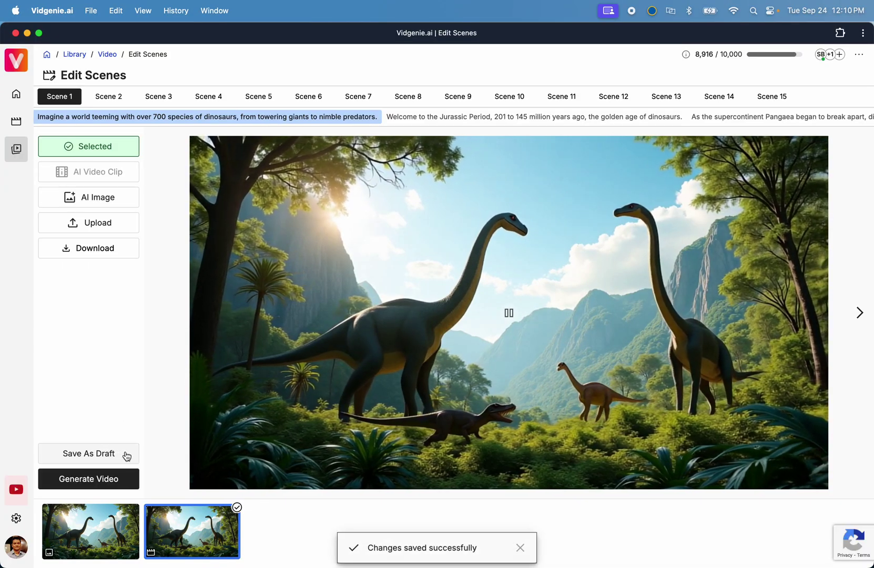
Go to Scene 2 and play, then stop, its existing generated video clip
left_click(115, 98)
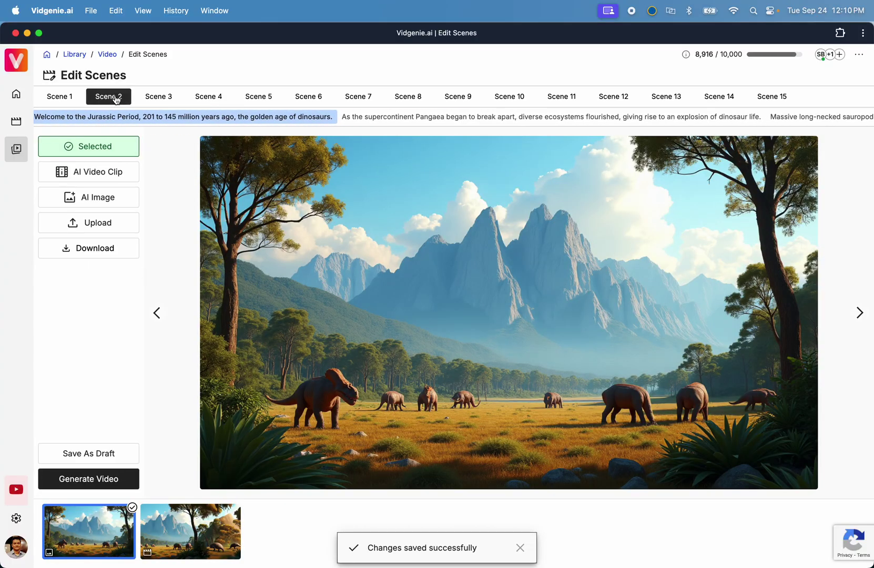
left_click(230, 540)
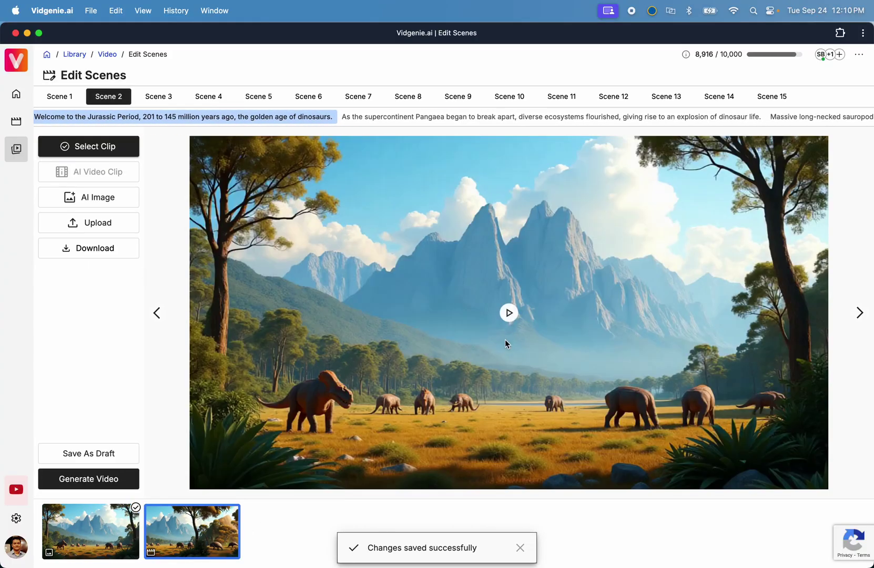
left_click(509, 316)
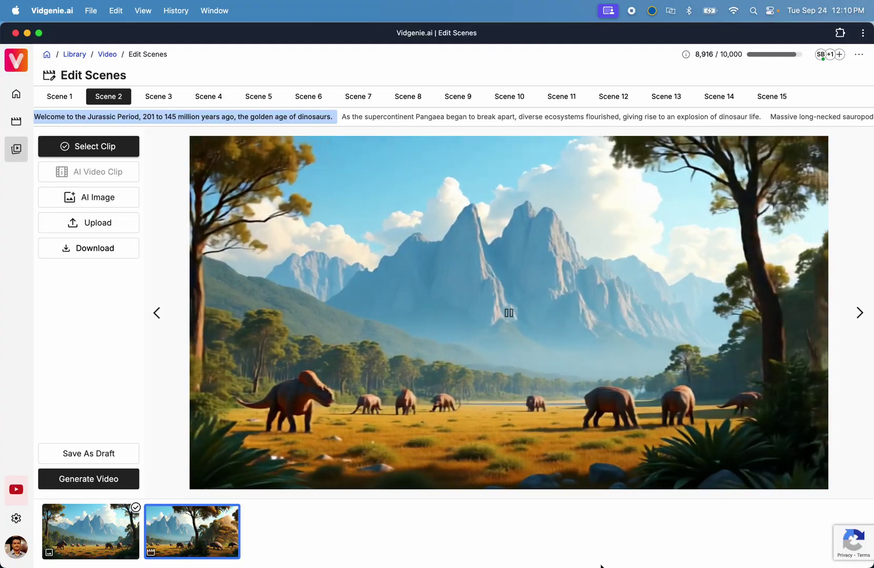
left_click(510, 314)
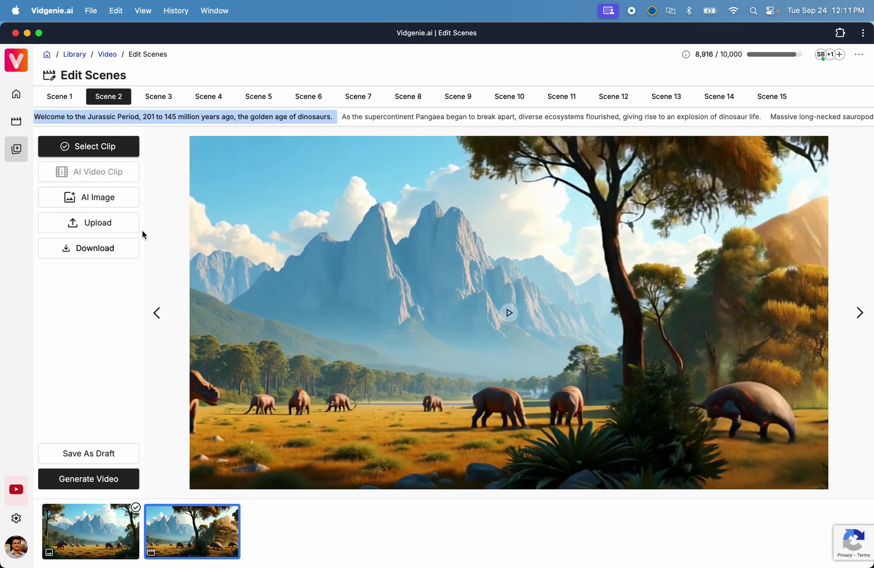
Generate an AI video clip from Scene 2's mountain-meadow image with Push In camera motion
left_click(85, 532)
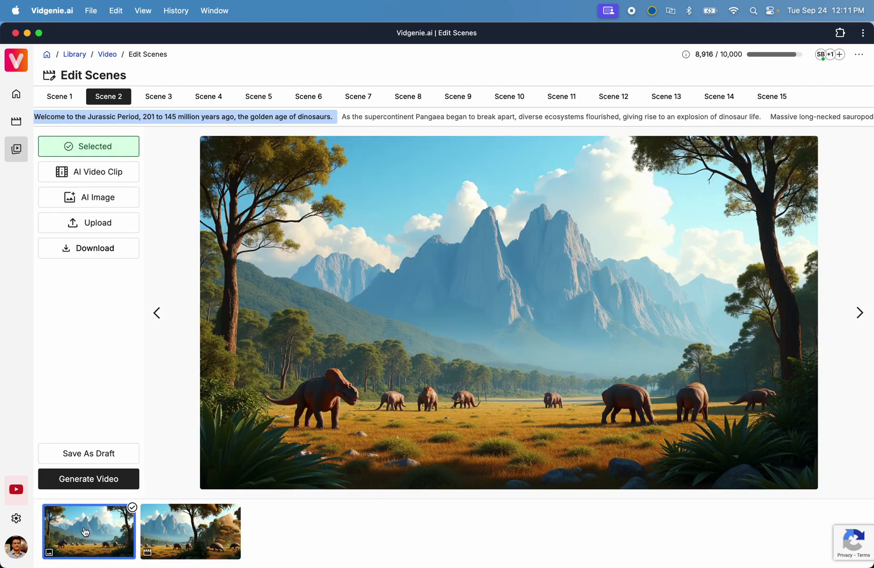
left_click(107, 181)
scroll(228, 363, "down", 2)
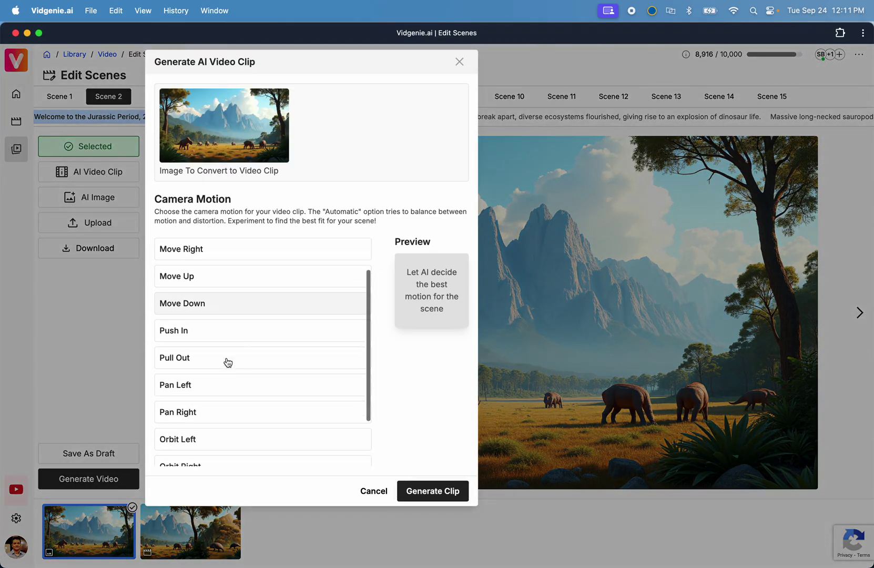
left_click(247, 324)
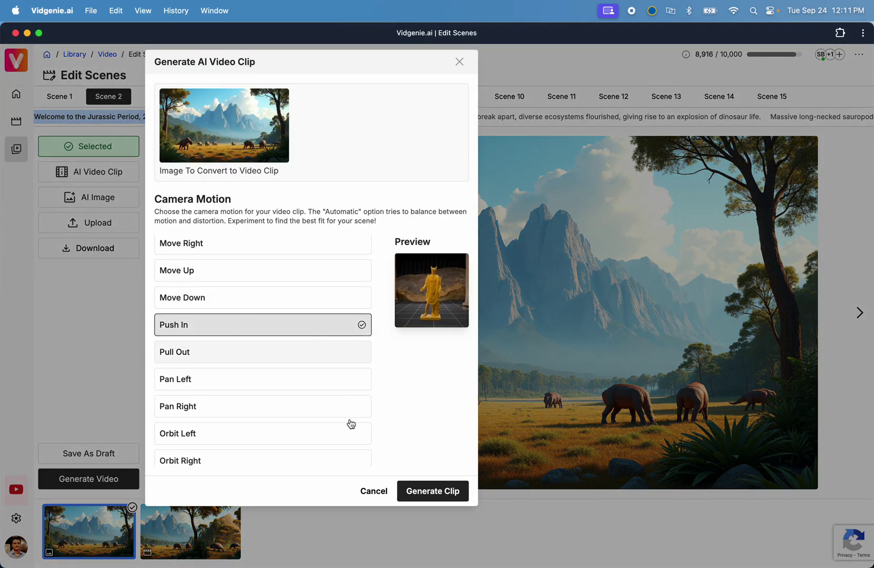
left_click(422, 493)
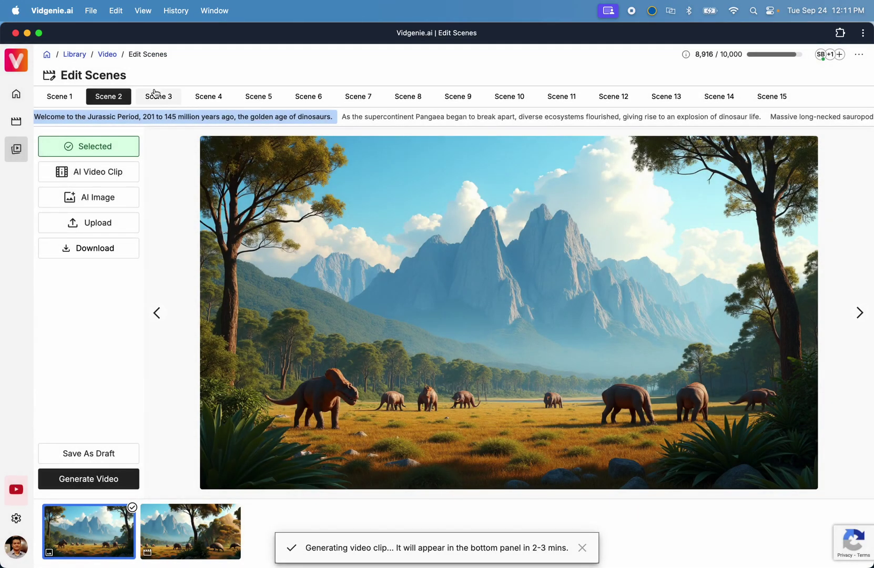
Keep the generated video clips for Scenes 3 through 7
left_click(155, 95)
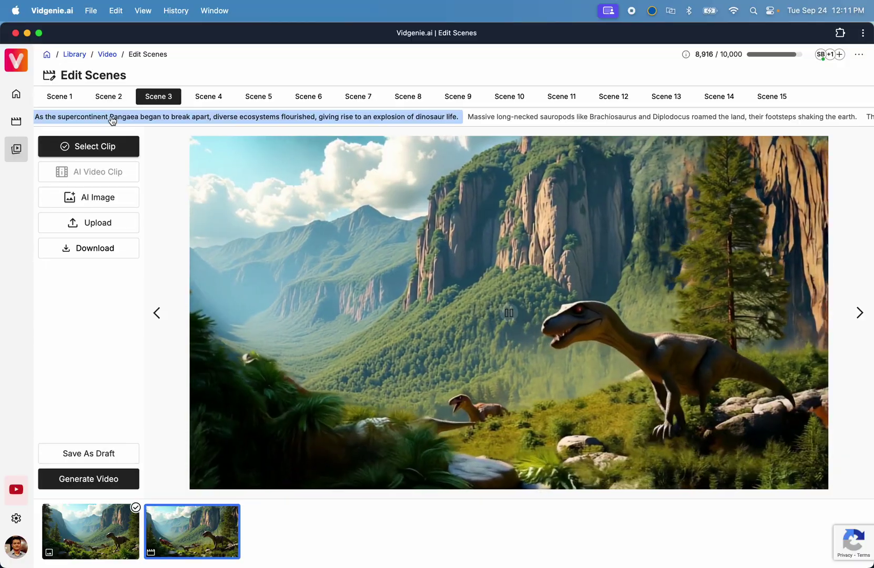
left_click(105, 147)
left_click(110, 147)
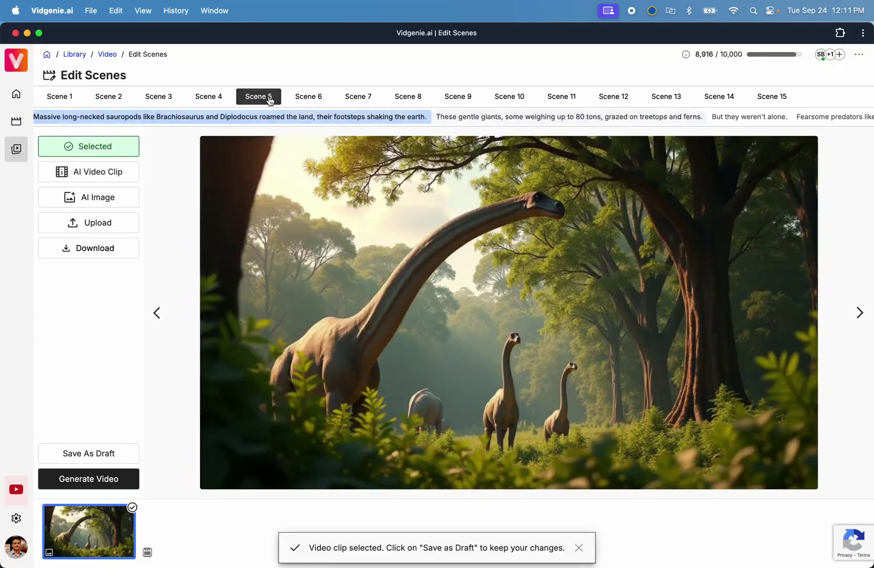
left_click(164, 548)
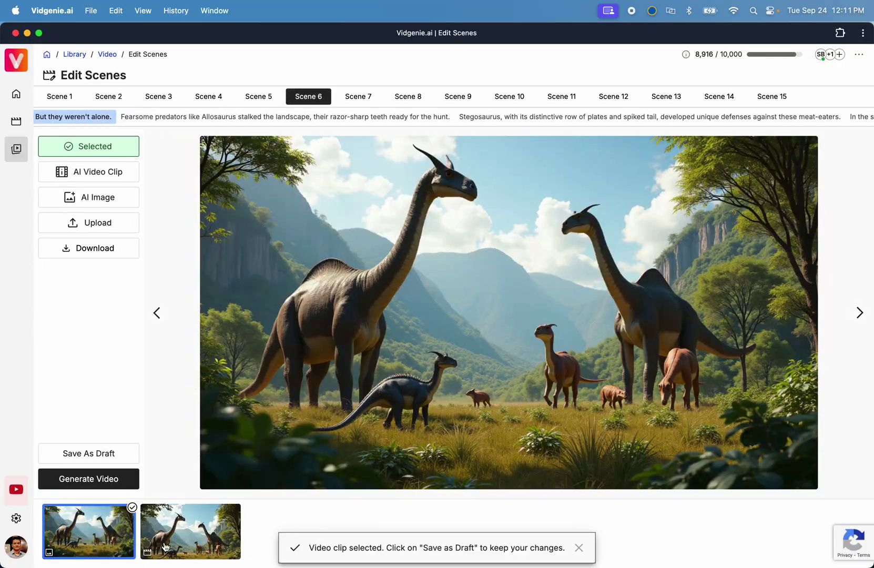
left_click(165, 548)
left_click(174, 550)
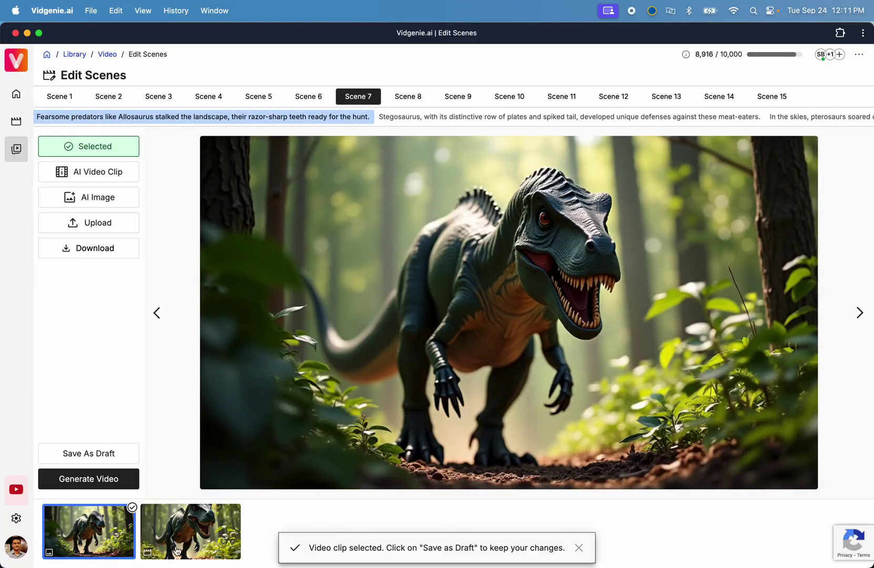
left_click(176, 551)
left_click(112, 151)
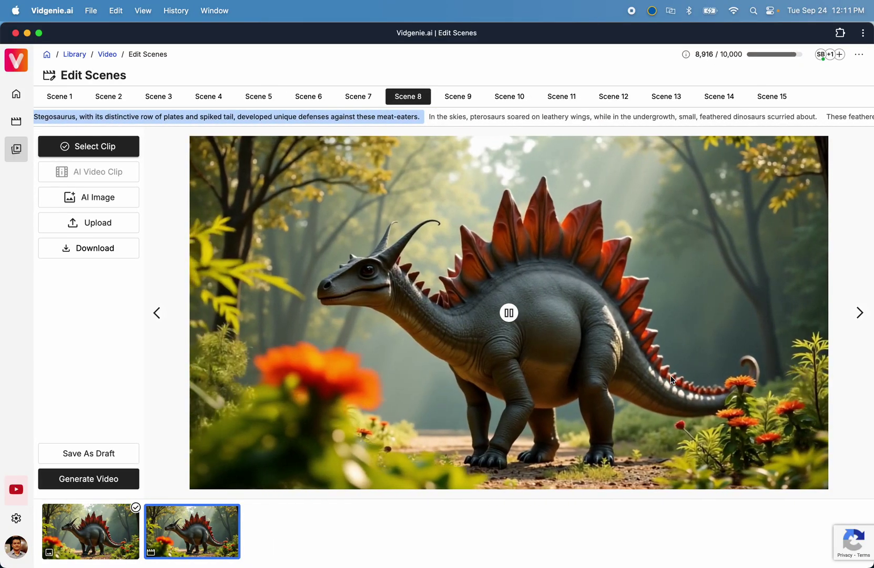
Save the scene choices as a draft and keep Scene 10's video clip
left_click(466, 96)
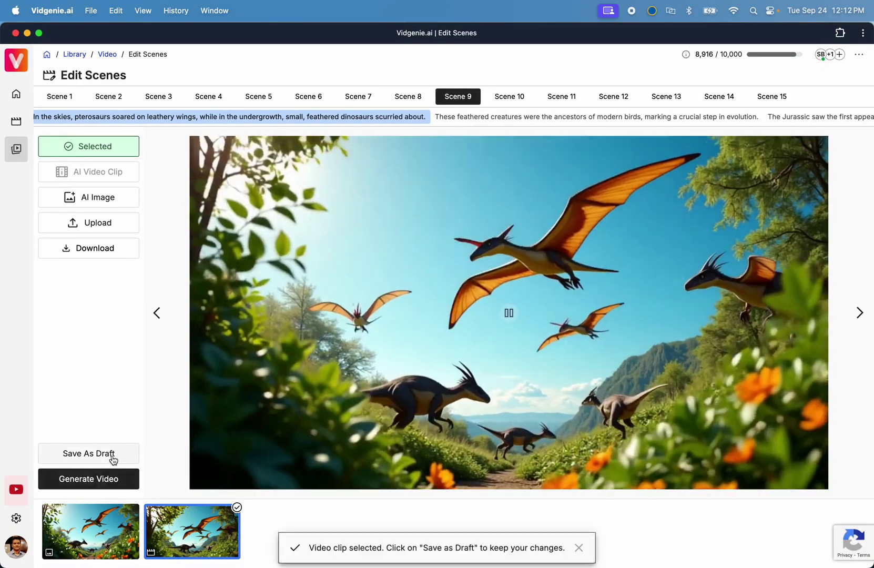
left_click(112, 459)
left_click(138, 152)
left_click(554, 100)
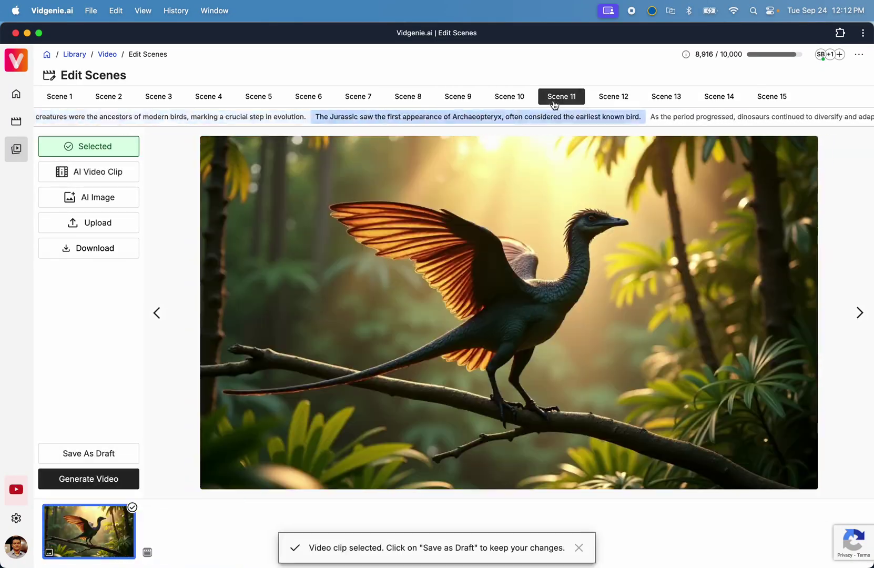
Generate an Orbit Left AI video clip from Scene 11's still image
left_click(113, 148)
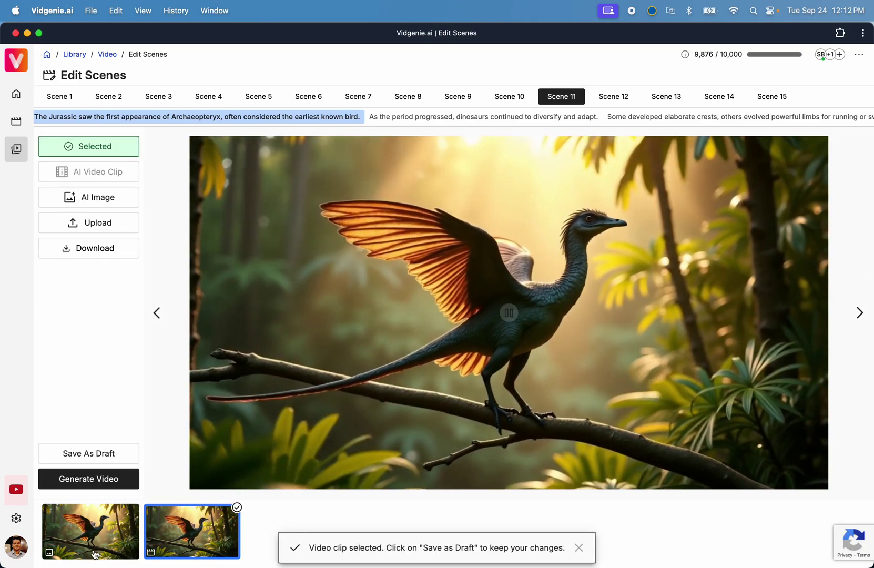
left_click(95, 554)
scroll(261, 369, "down", 4)
left_click(253, 373)
left_click(439, 489)
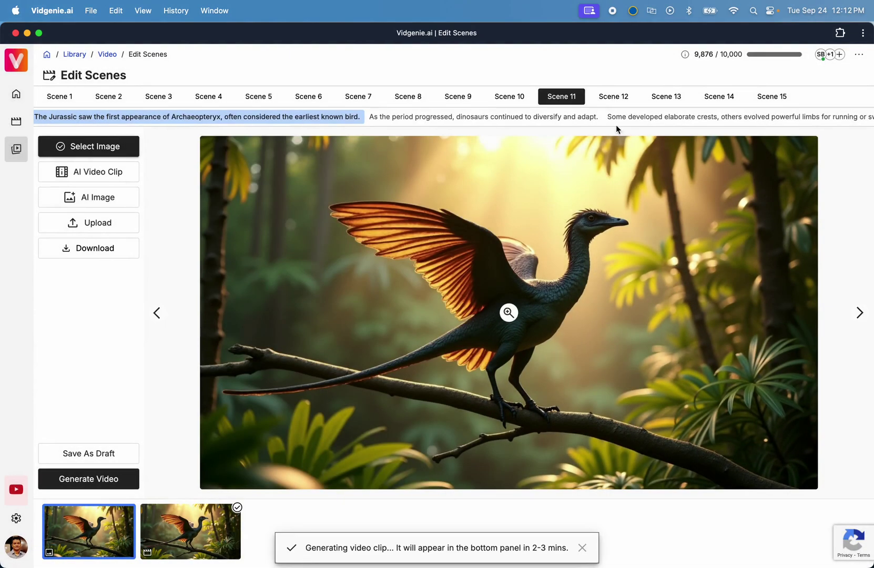
Keep the video clips for Scenes 12, 13 and 14
left_click(613, 96)
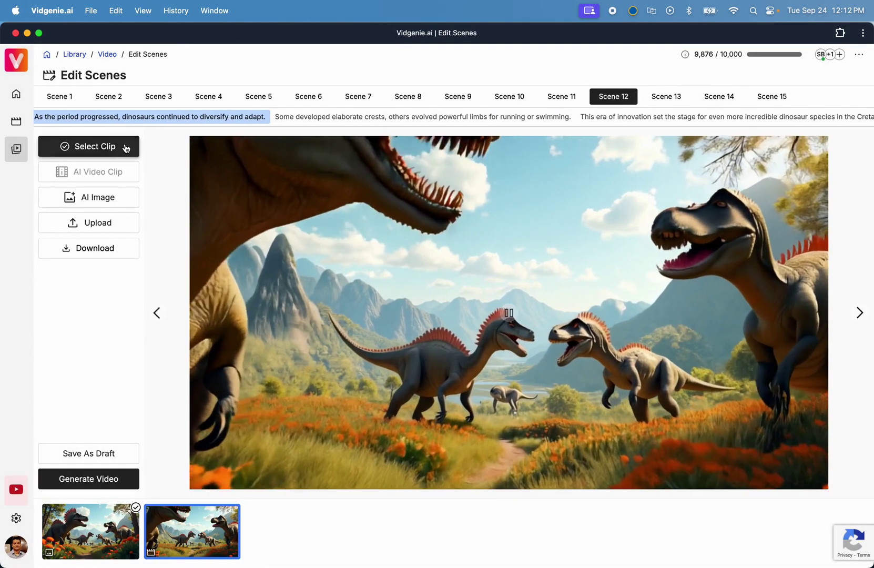
left_click(122, 147)
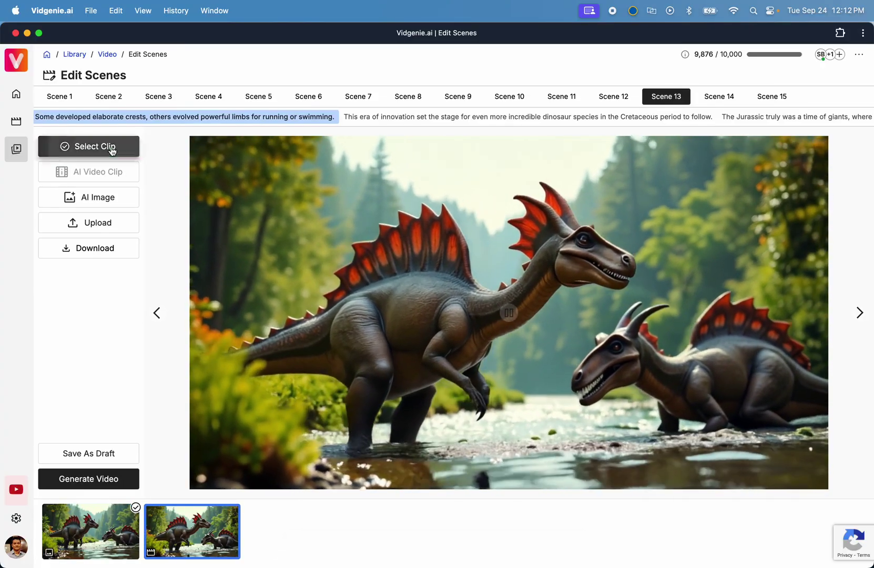
left_click(110, 148)
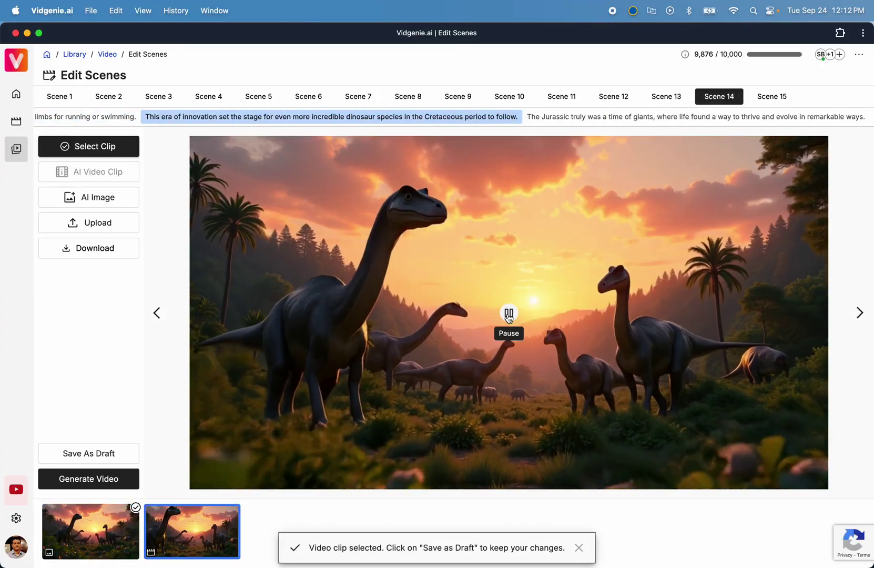
left_click(126, 147)
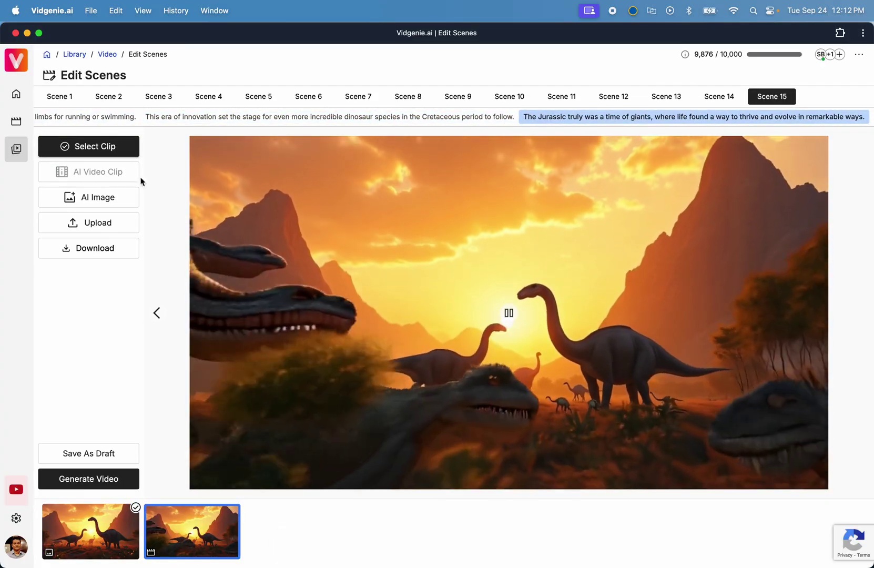
Generate a Pull Out clip for Scene 15's sunset image and select Scene 2's new push-in clip
left_click(95, 172)
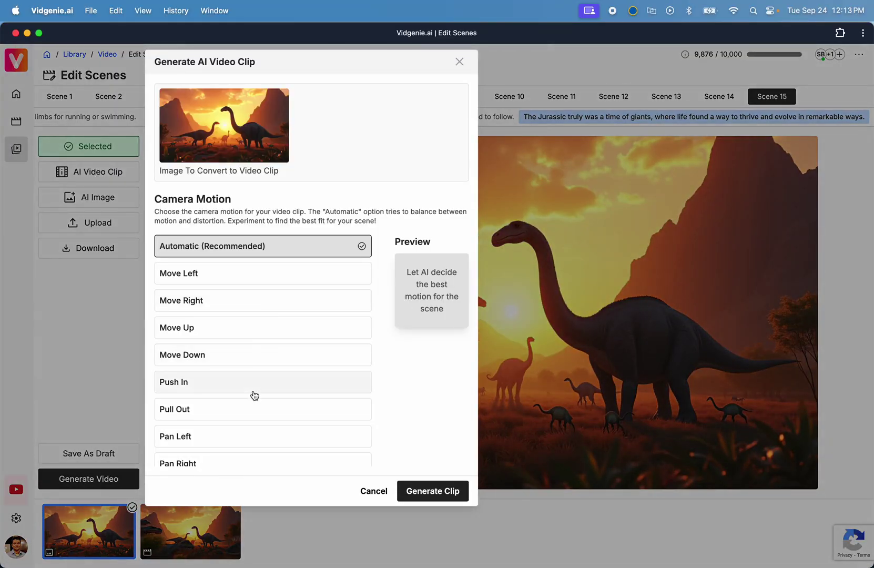
scroll(253, 351, "down", 3)
left_click(237, 289)
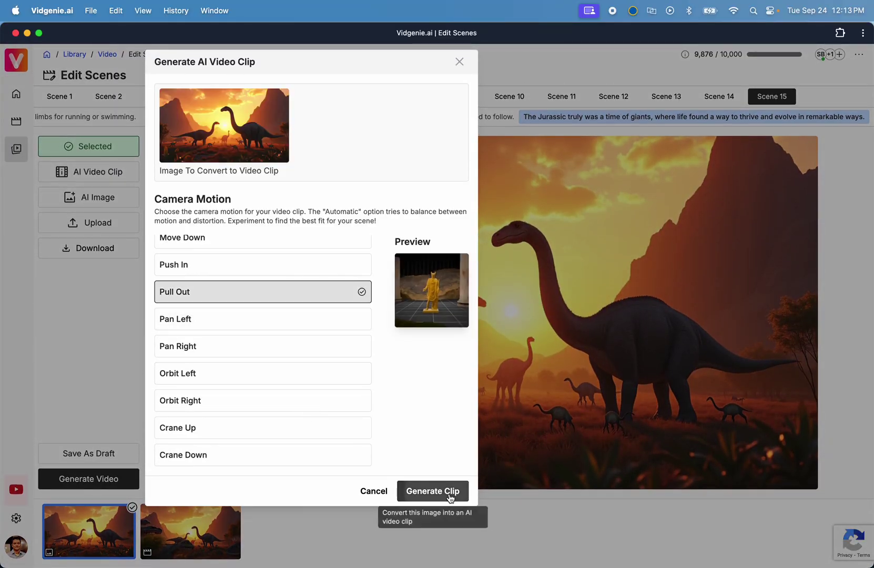
left_click(432, 491)
left_click(108, 96)
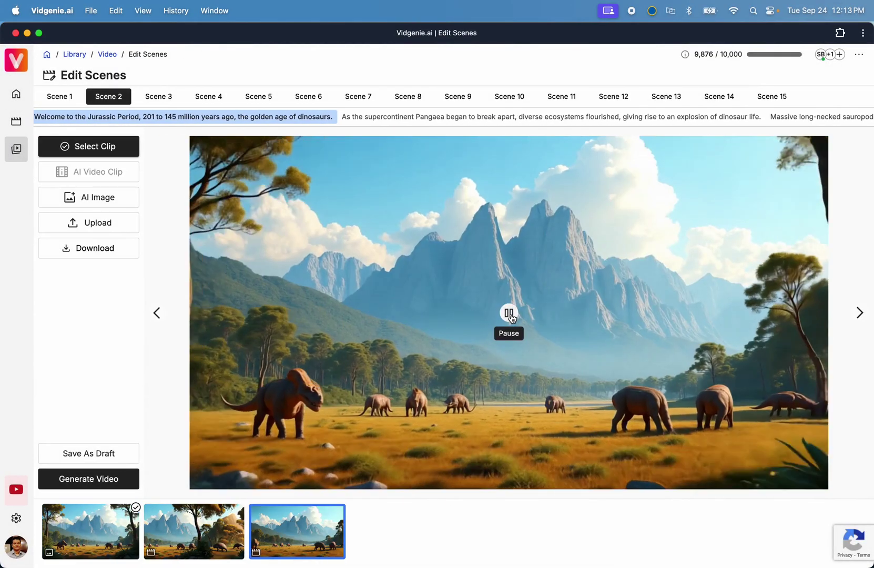
left_click(88, 145)
Step through the scene tabs from Scene 4 to Scene 11 to check its clip
left_click(222, 99)
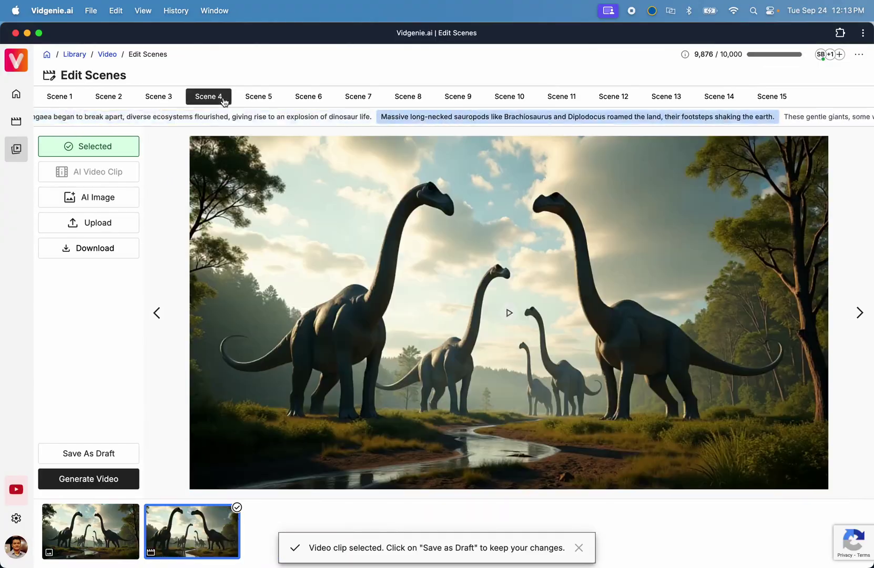
left_click(264, 103)
left_click(308, 97)
left_click(359, 97)
left_click(409, 97)
left_click(458, 98)
left_click(510, 98)
left_click(560, 99)
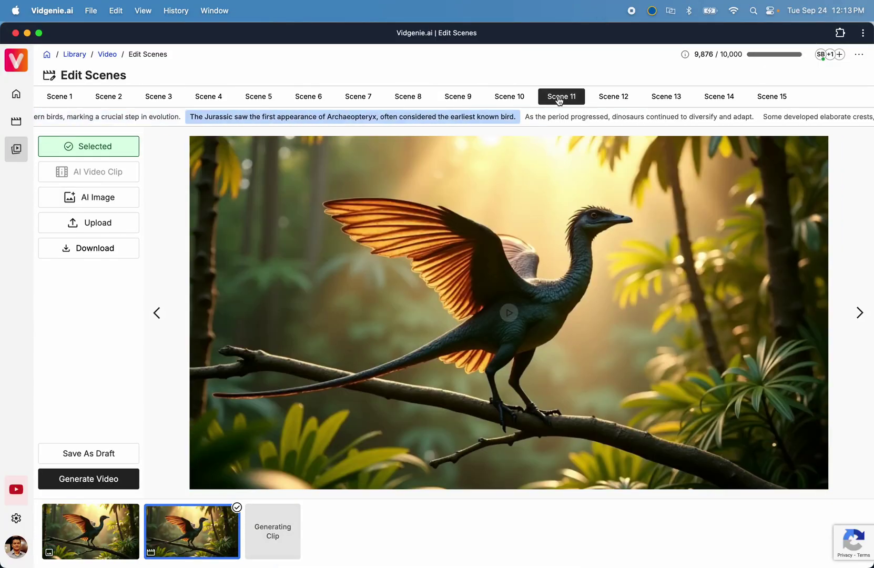
Move on to Scene 15 and play its existing video clip
left_click(615, 99)
left_click(665, 99)
left_click(719, 99)
left_click(772, 99)
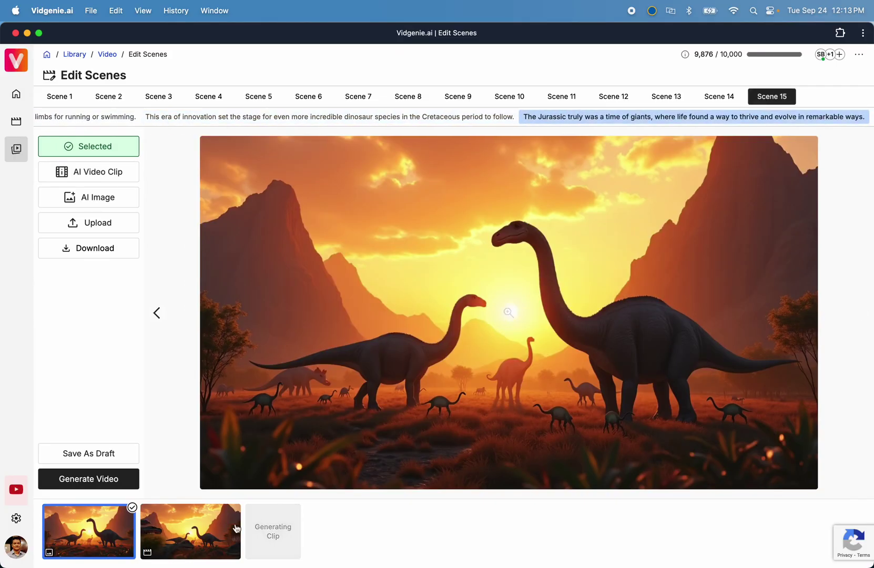
left_click(236, 529)
left_click(508, 313)
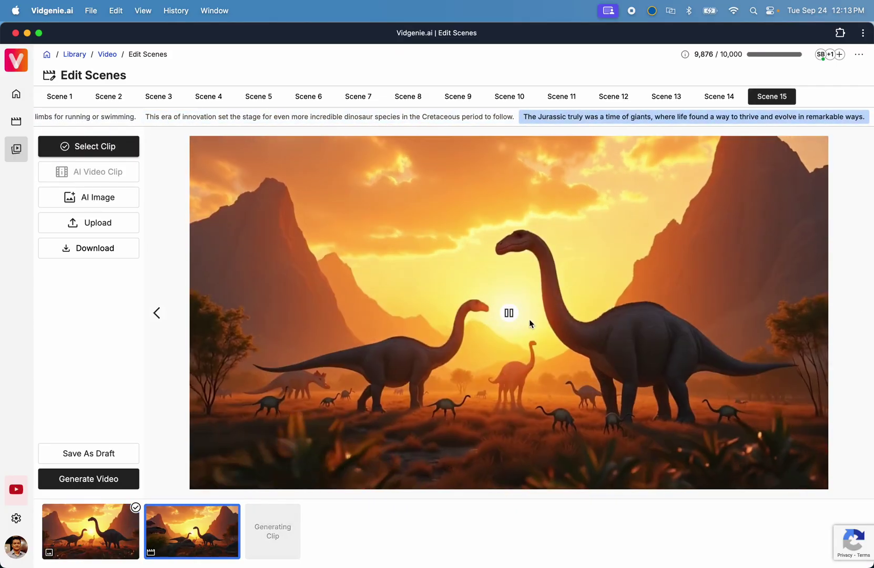
Recheck Scene 11 and Scenes 13–15, ending back on Scene 11
left_click(258, 97)
left_click(358, 97)
left_click(458, 97)
left_click(509, 97)
left_click(561, 98)
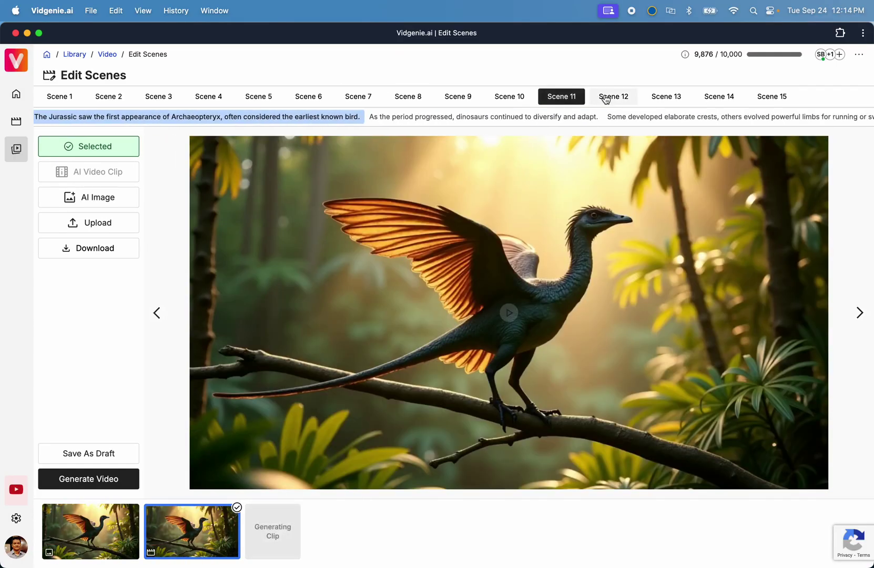
left_click(606, 99)
left_click(666, 97)
left_click(718, 97)
left_click(771, 98)
left_click(509, 97)
left_click(561, 97)
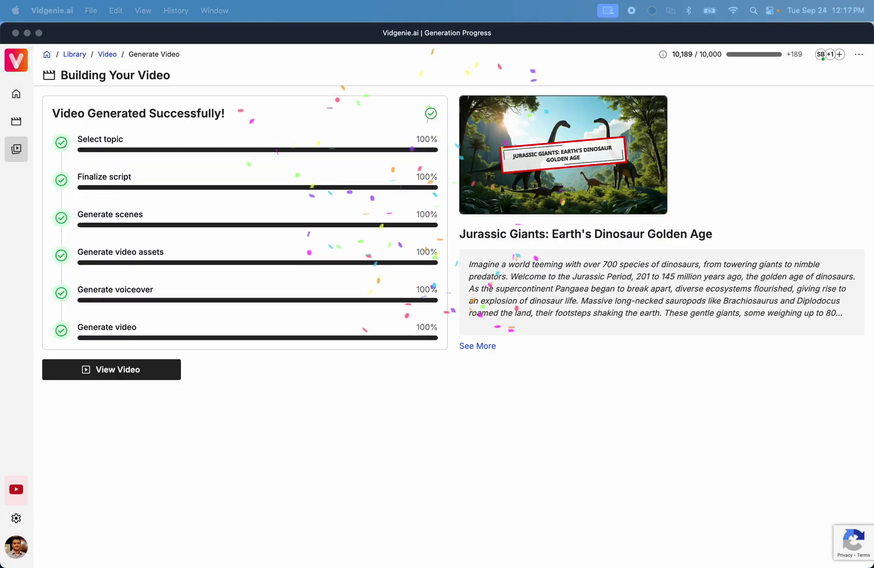
Once generation reaches 100%, open the Jurassic Giants video's details page showing Version #1
left_click(503, 454)
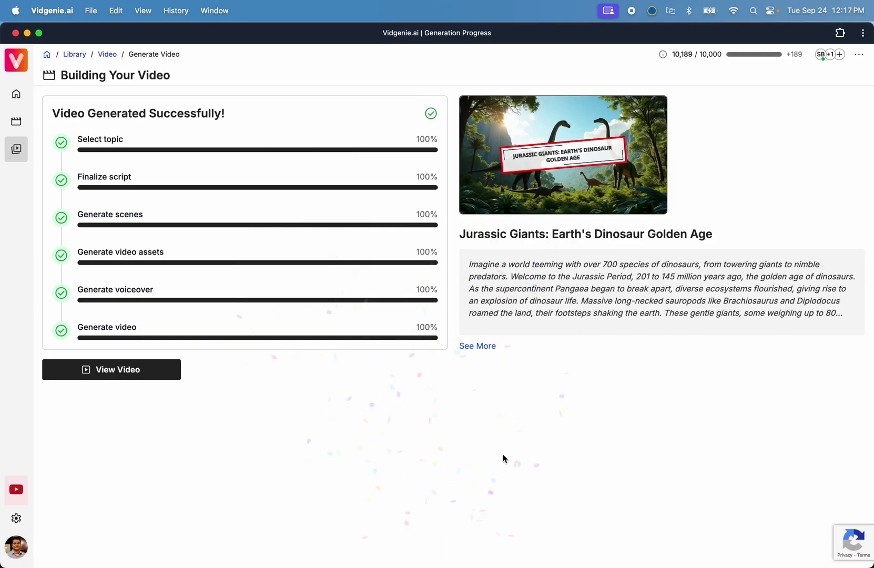
left_click(156, 373)
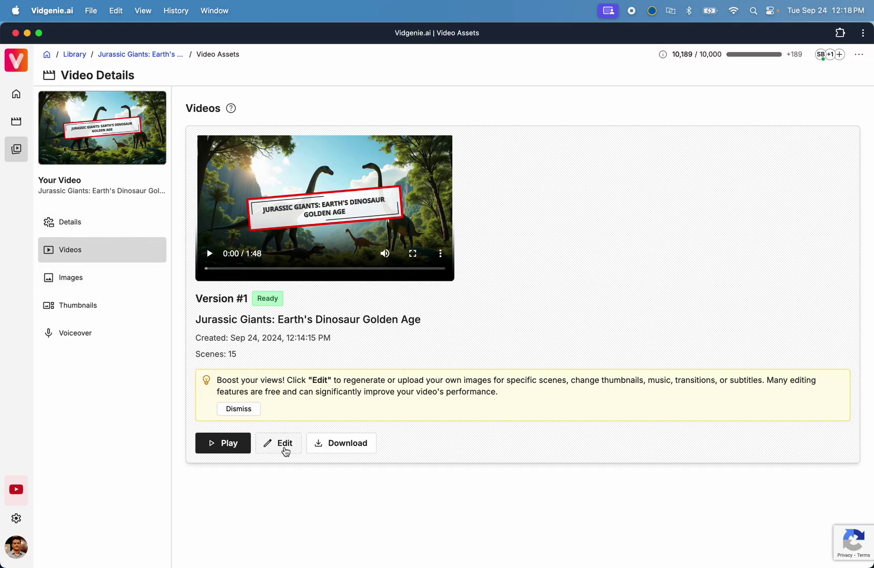
Create a new editable draft from Version #1 and confirm it in the 'Please confirm' dialog
left_click_drag(219, 378, 492, 404)
left_click(474, 412)
left_click(281, 445)
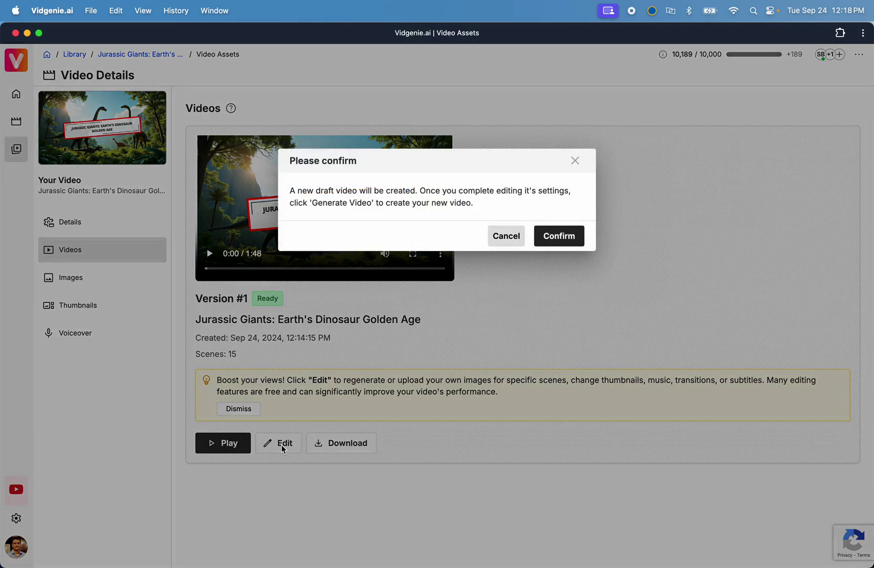
left_click(573, 238)
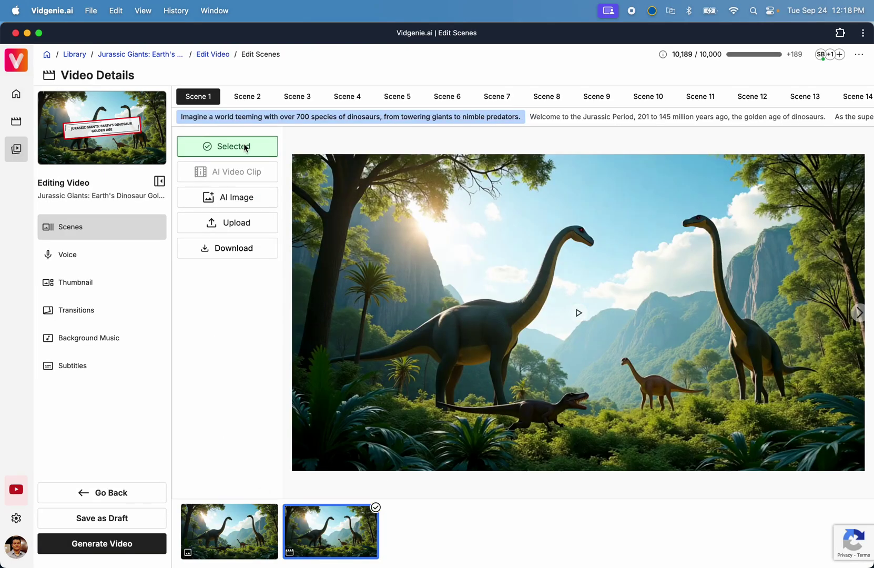
Collapse the sidebar and review Scenes 2 through 11 in turn
left_click(159, 181)
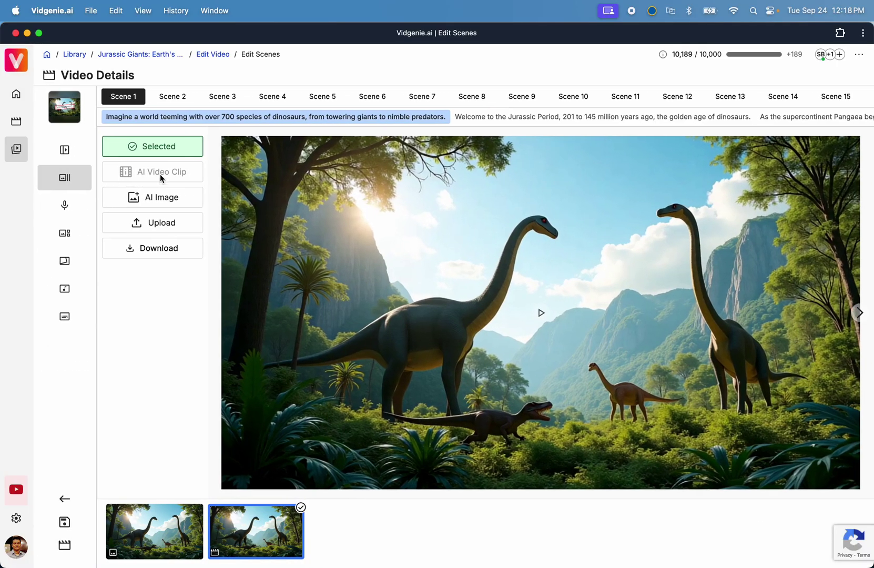
left_click(146, 96)
left_click(192, 100)
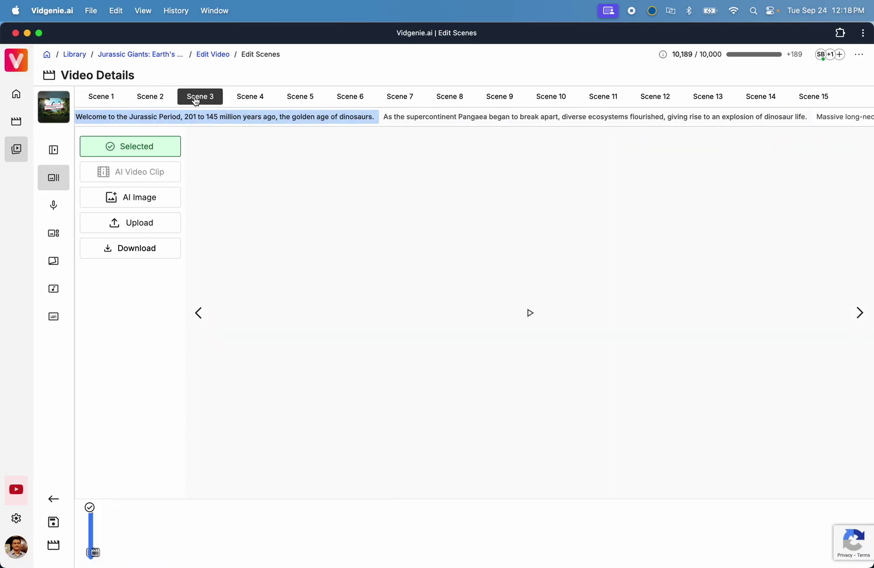
left_click(247, 98)
left_click(293, 100)
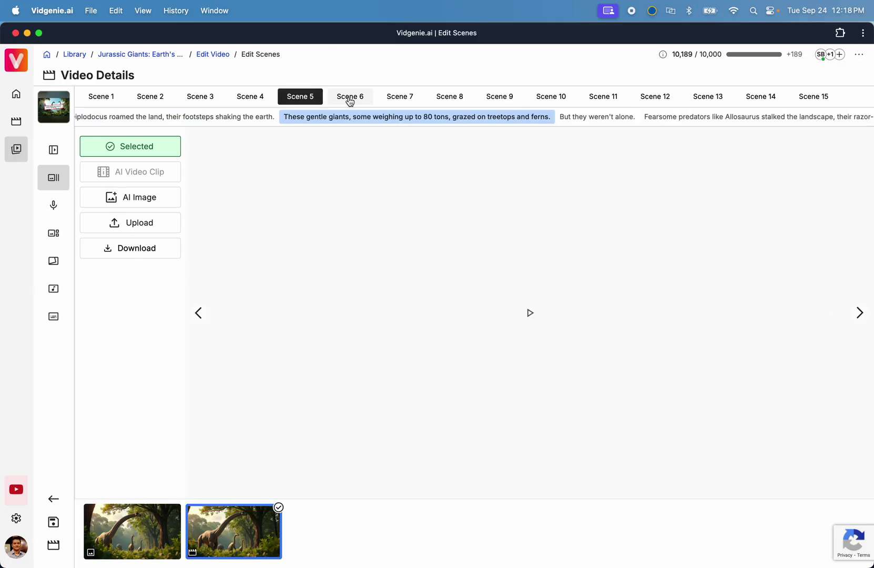
left_click(350, 99)
left_click(399, 99)
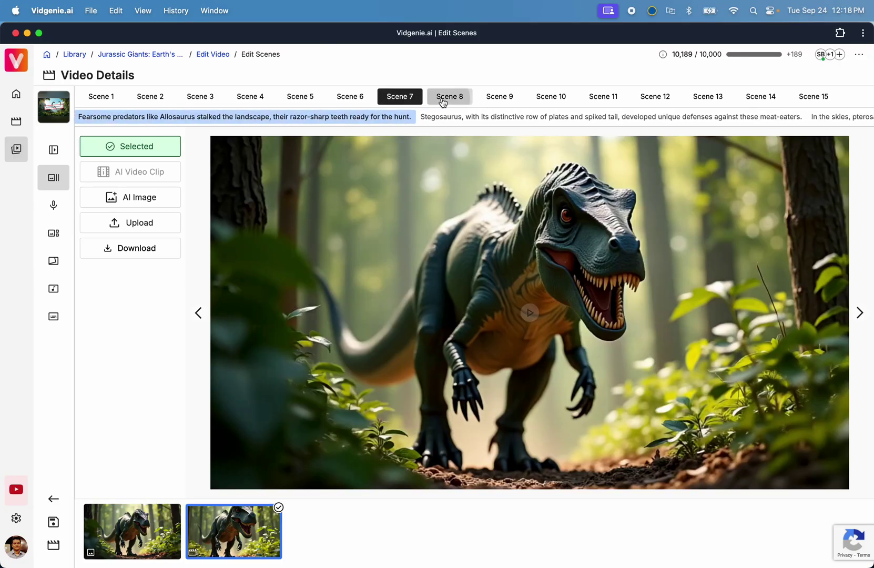
left_click(443, 100)
left_click(492, 100)
left_click(553, 101)
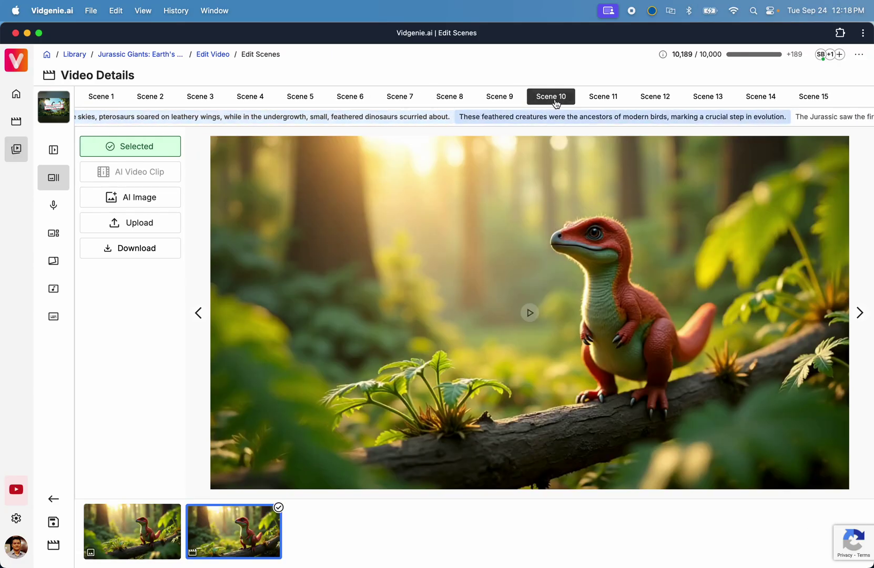
left_click(605, 101)
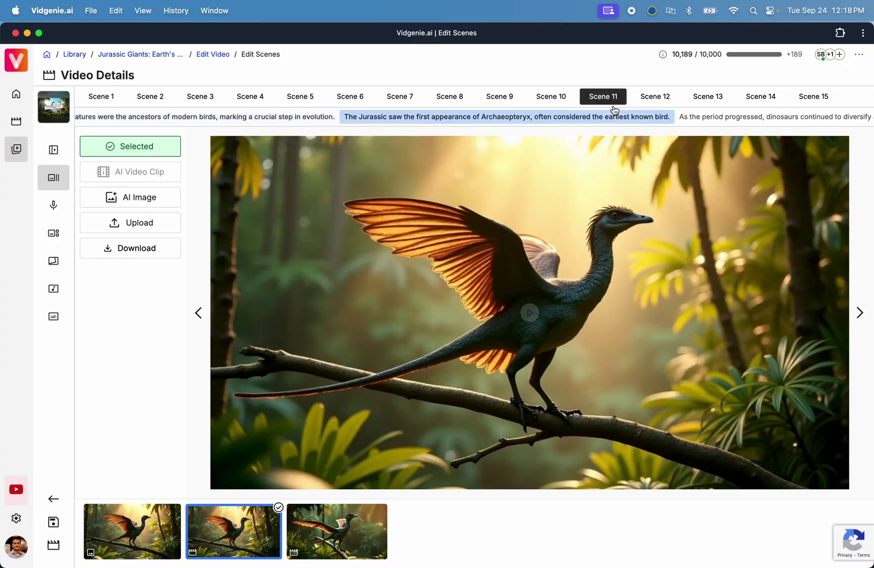
Play the third, animated Archaeopteryx clip and select it for Scene 11
left_click(375, 542)
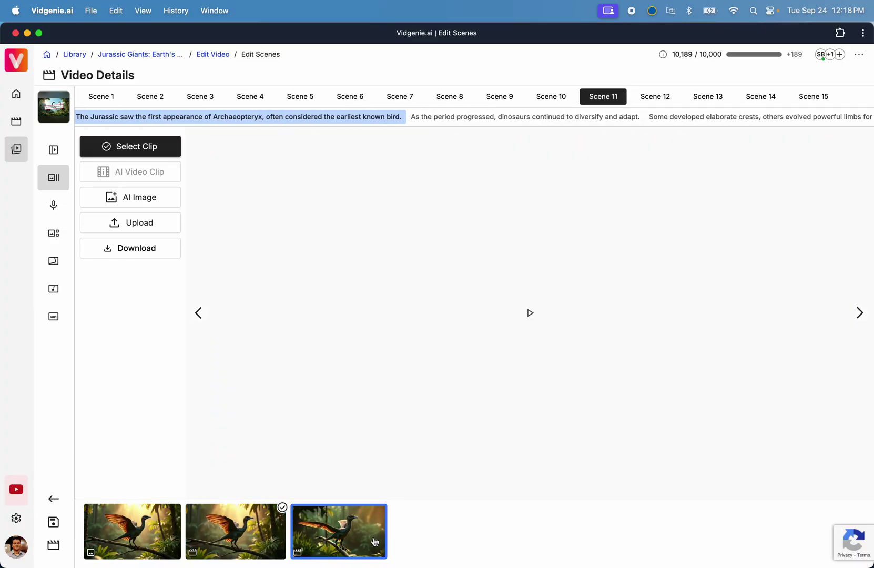
left_click(528, 325)
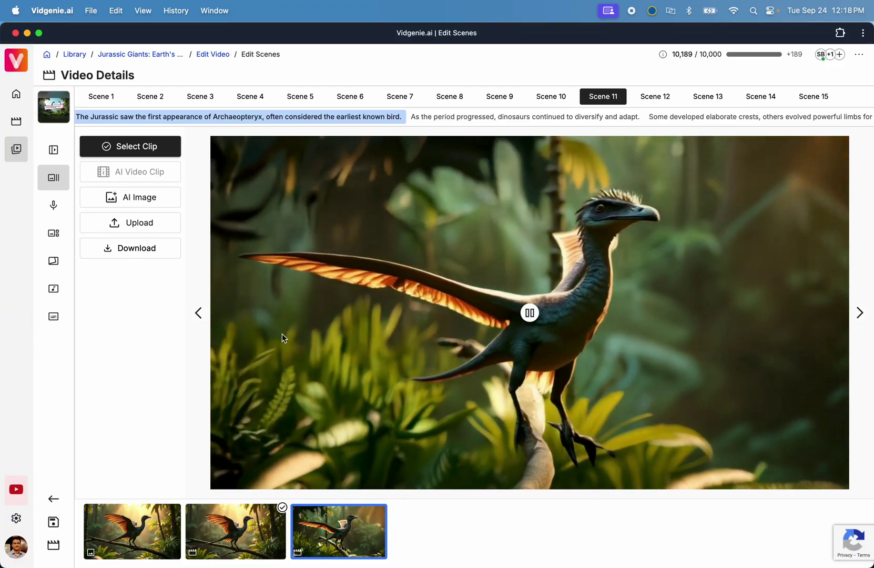
left_click(164, 149)
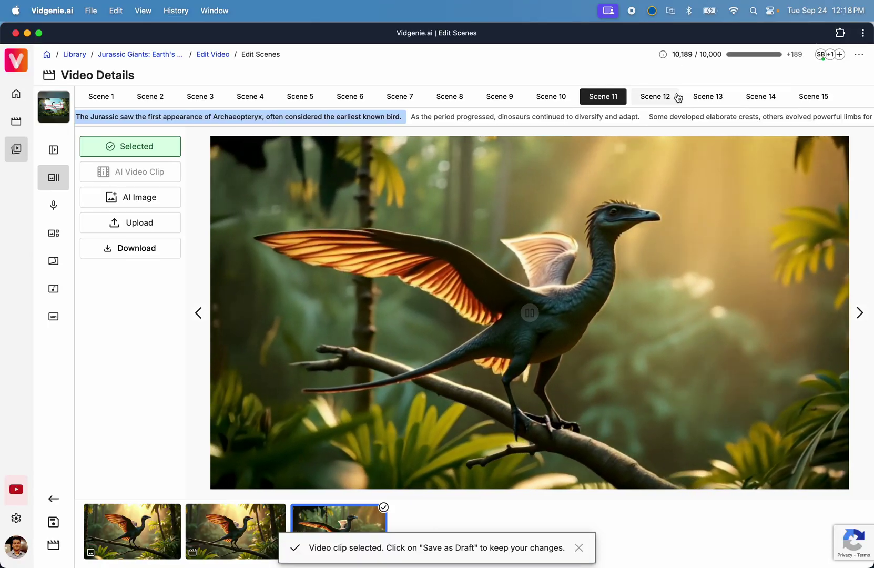
Review Scenes 12–15 and select the third sunset clip for Scene 15
left_click(669, 97)
left_click(719, 100)
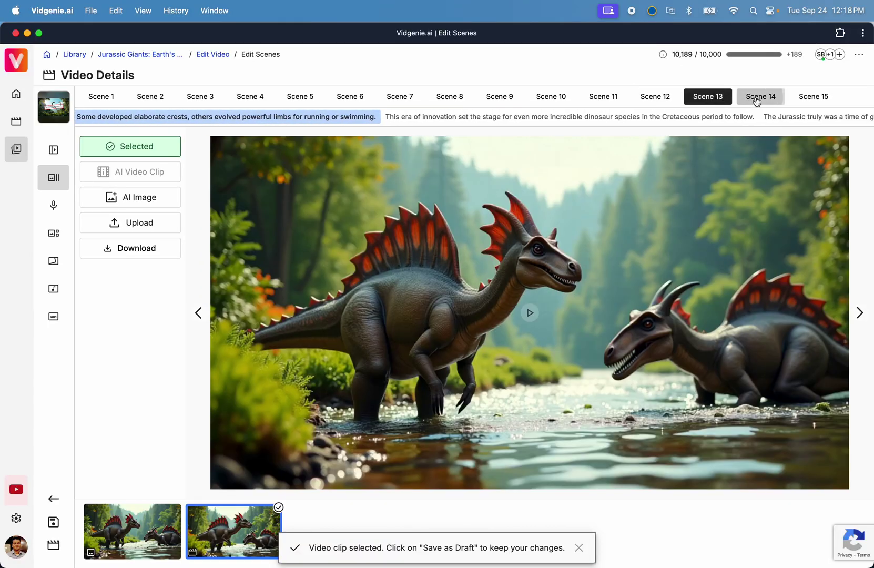
left_click(758, 99)
left_click(805, 100)
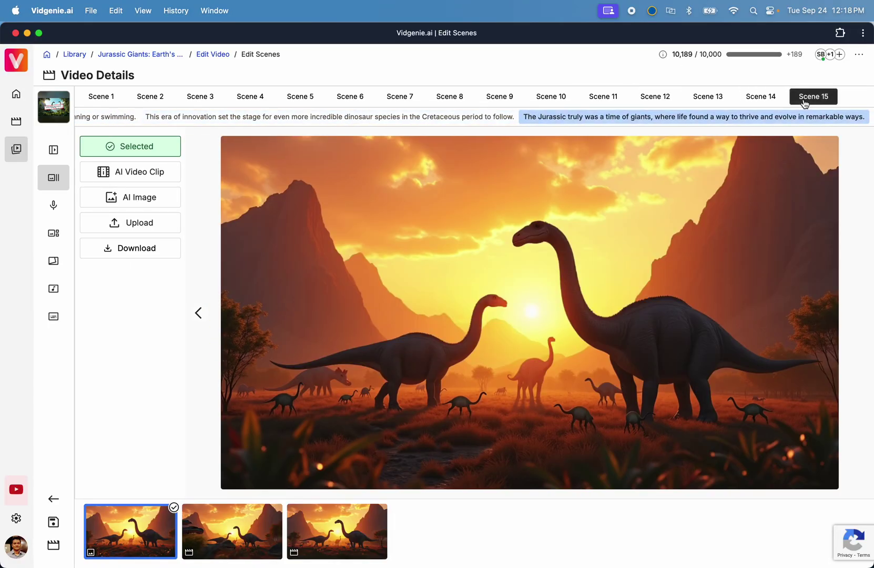
left_click(250, 538)
left_click(340, 529)
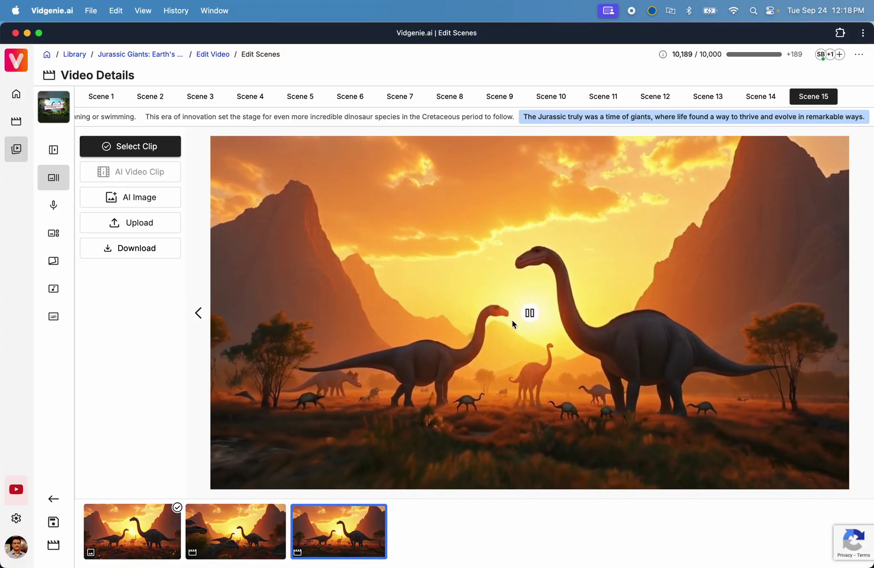
left_click(167, 152)
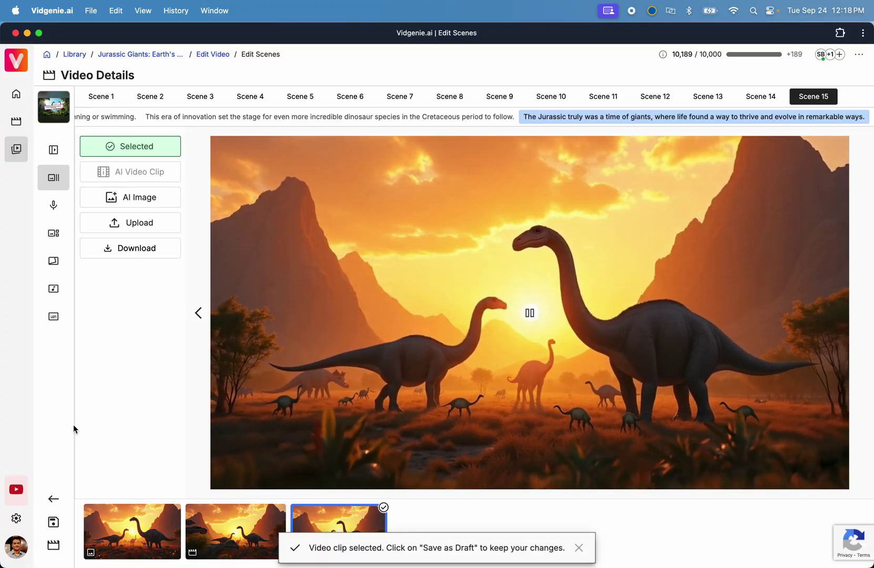
Save the draft and generate the edited video as Version #2
left_click(53, 150)
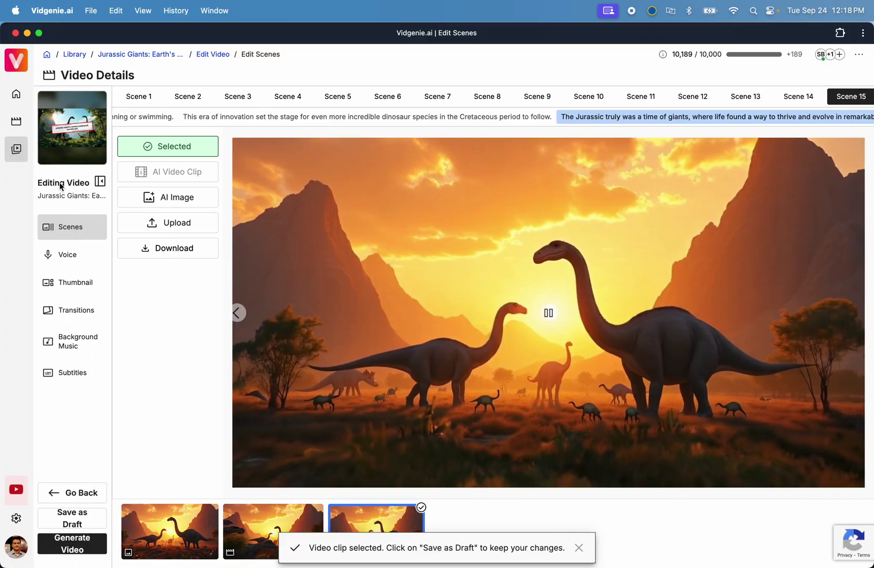
left_click(121, 520)
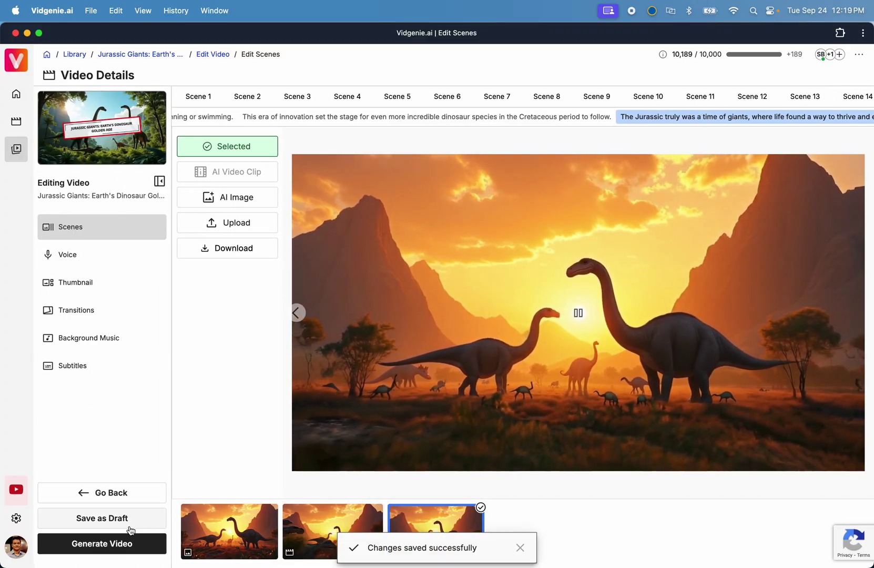
left_click(126, 547)
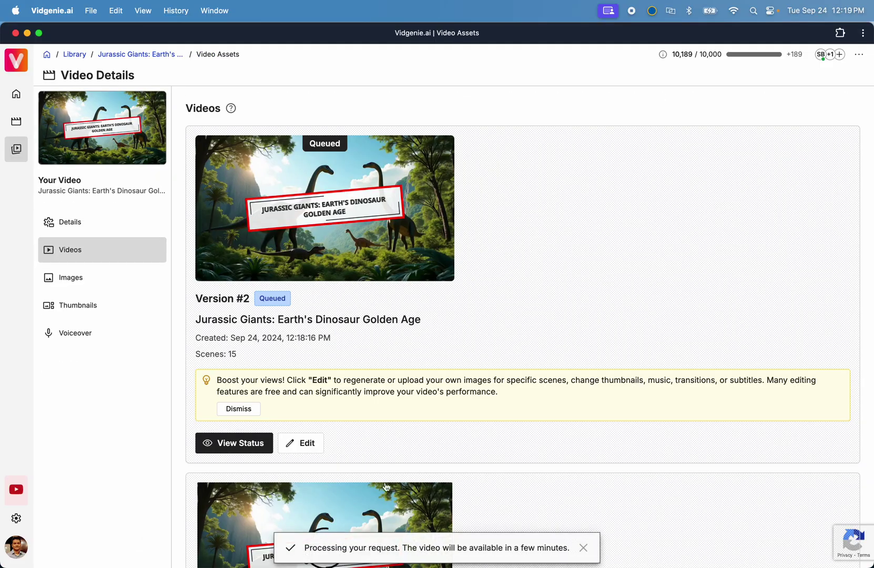
left_click(584, 549)
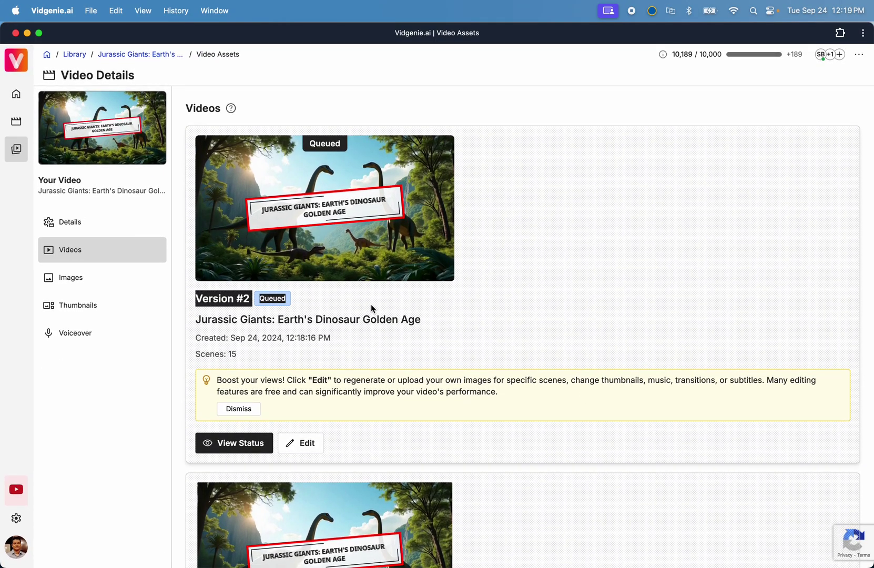
scroll(371, 309, "down", 5)
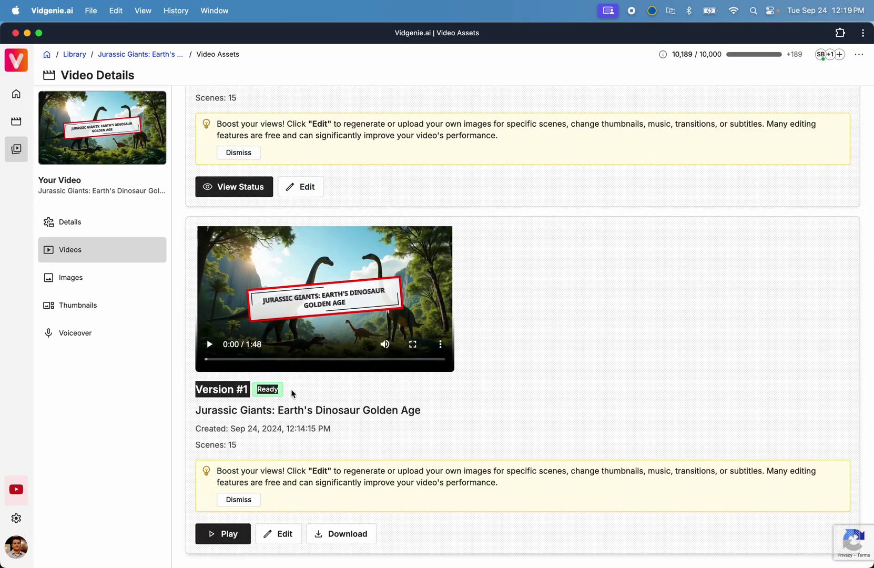
scroll(420, 426, "up", 5)
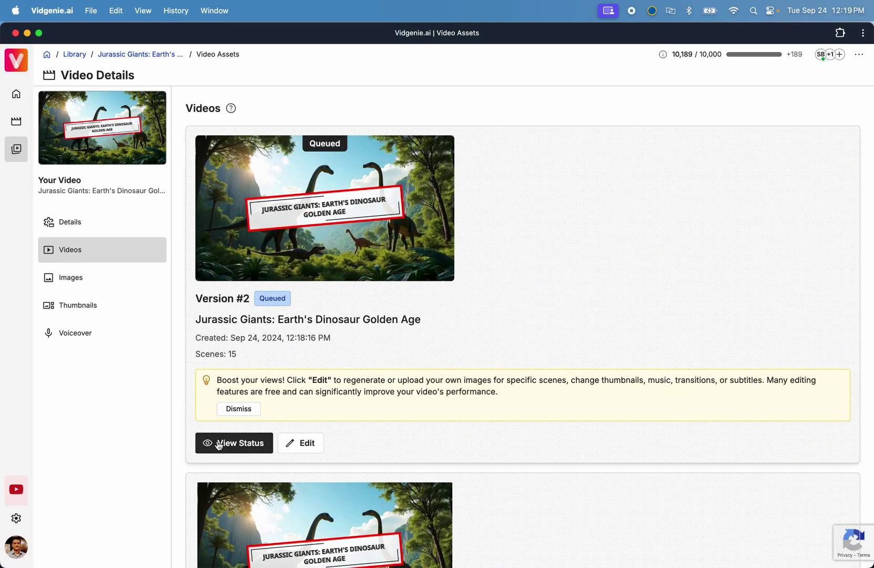
left_click(221, 445)
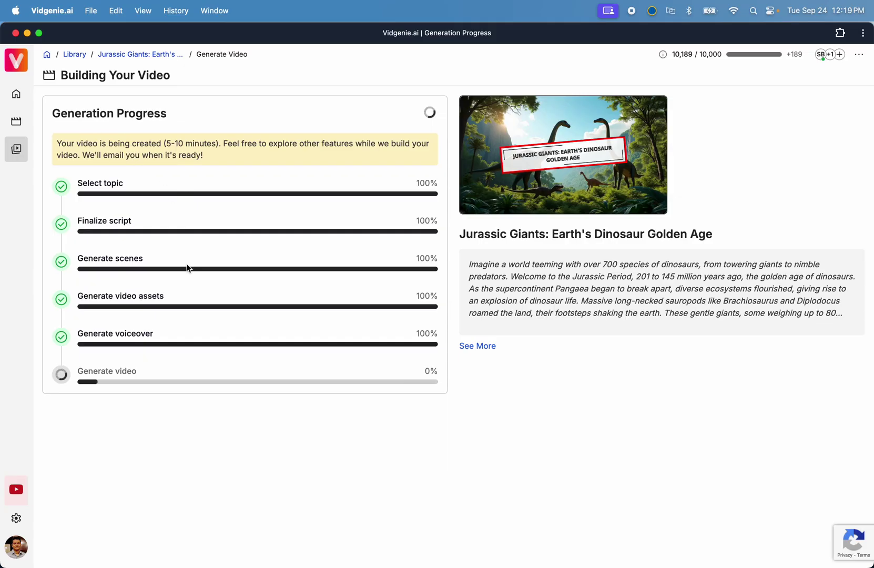
key("super+bracketleft")
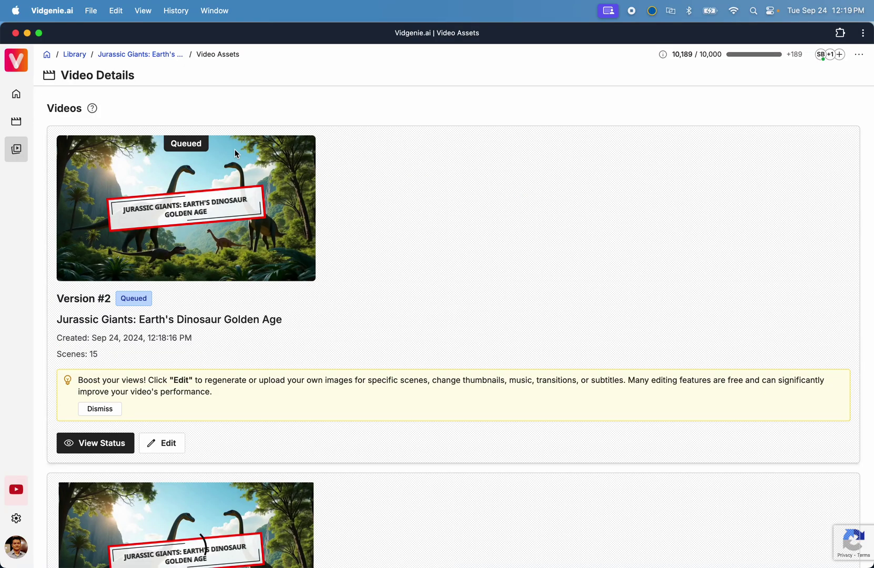